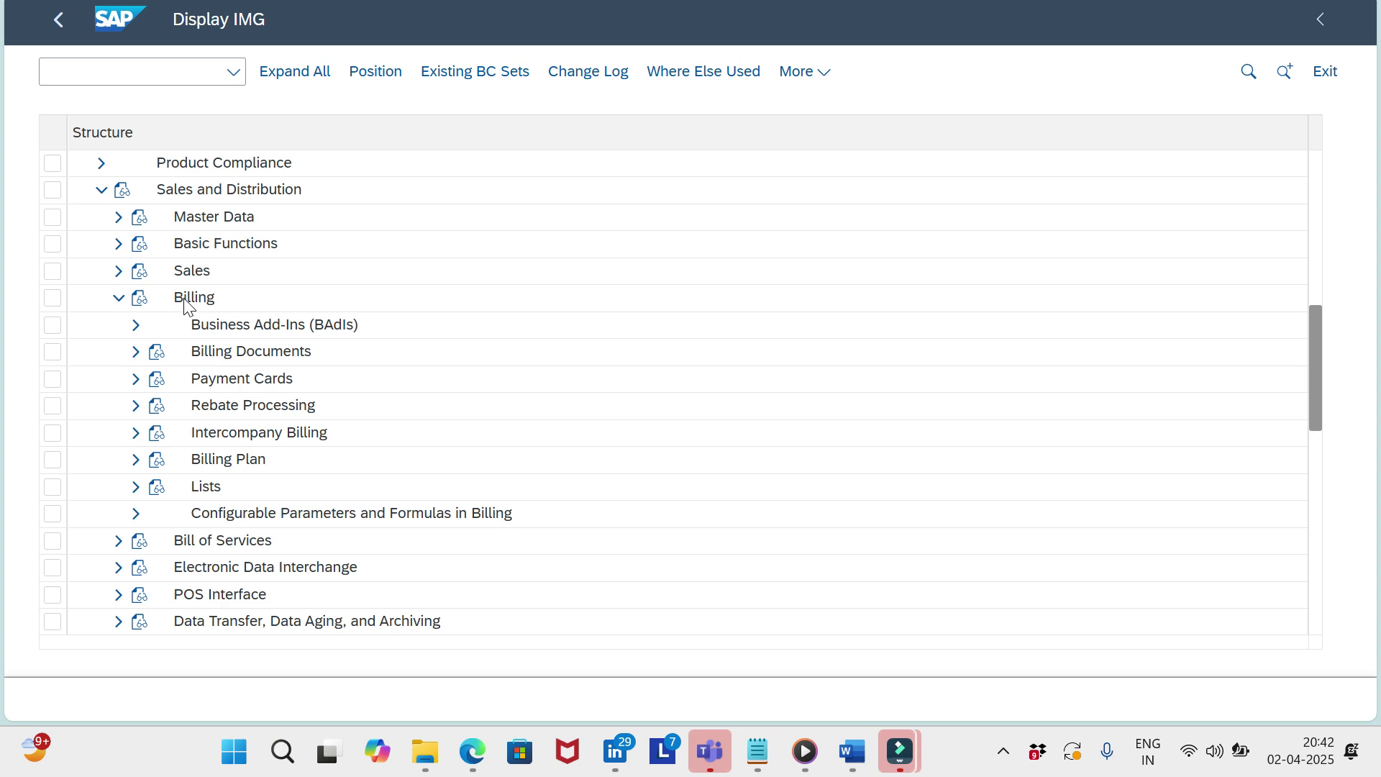
# Step: Expand Sales and Distribution > Billing > Billing Documents to list activities like Define Billing Types
pyautogui.click(135, 352)
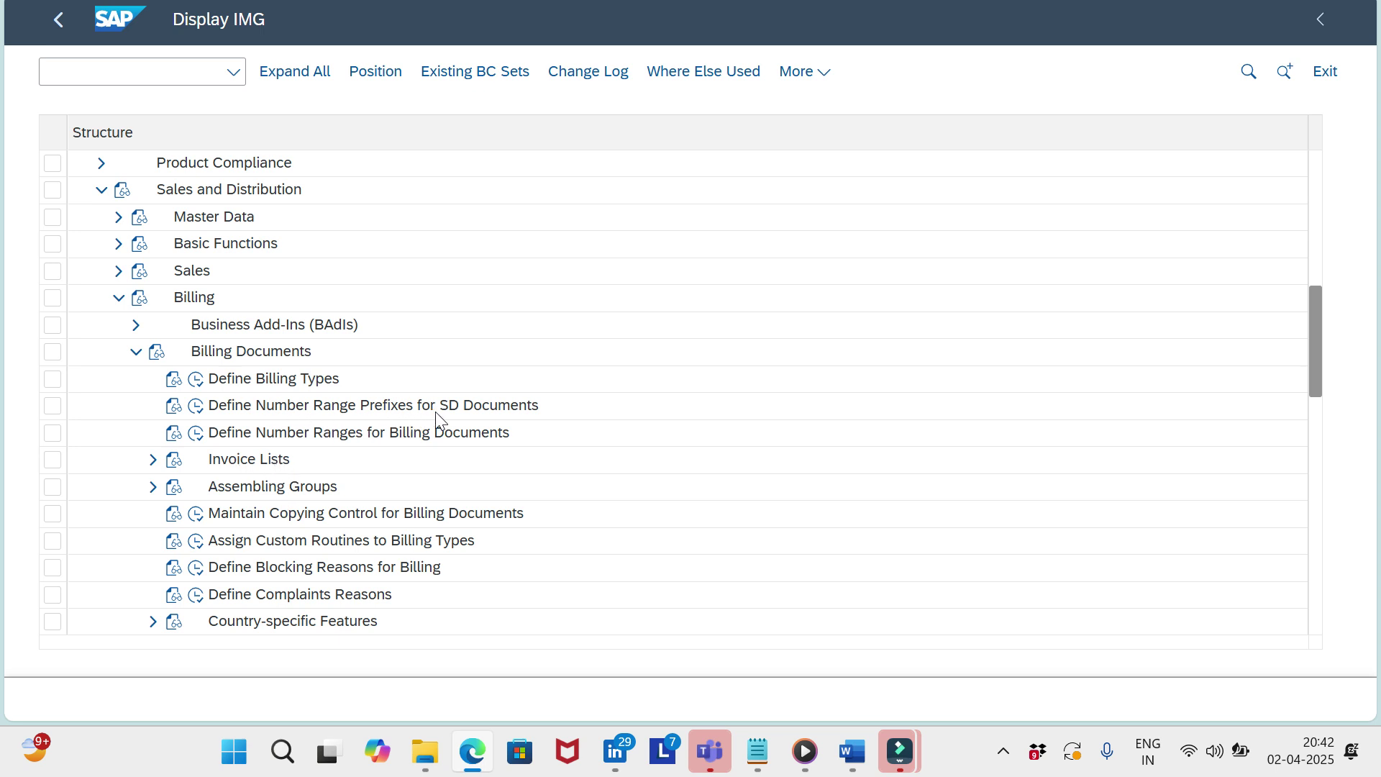
pyautogui.click(197, 407)
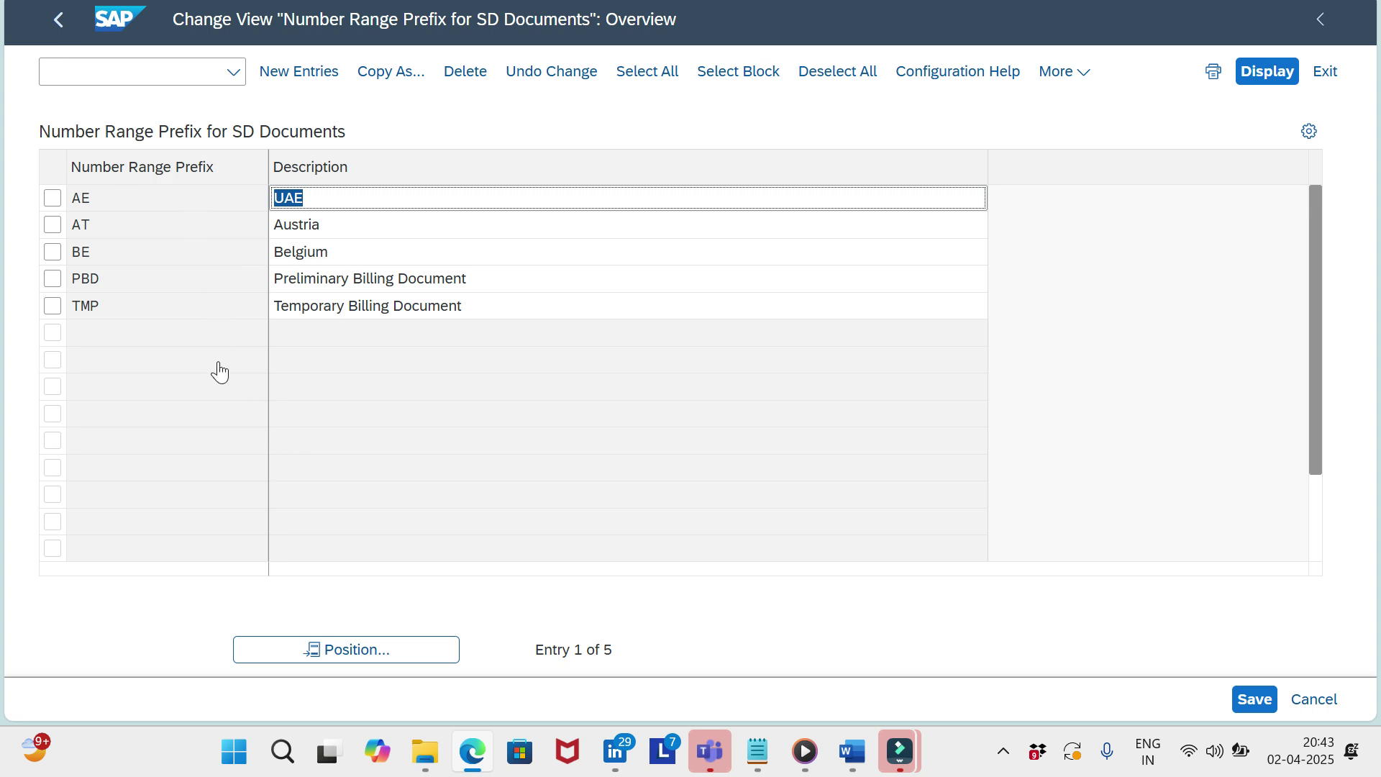
pyautogui.click(59, 19)
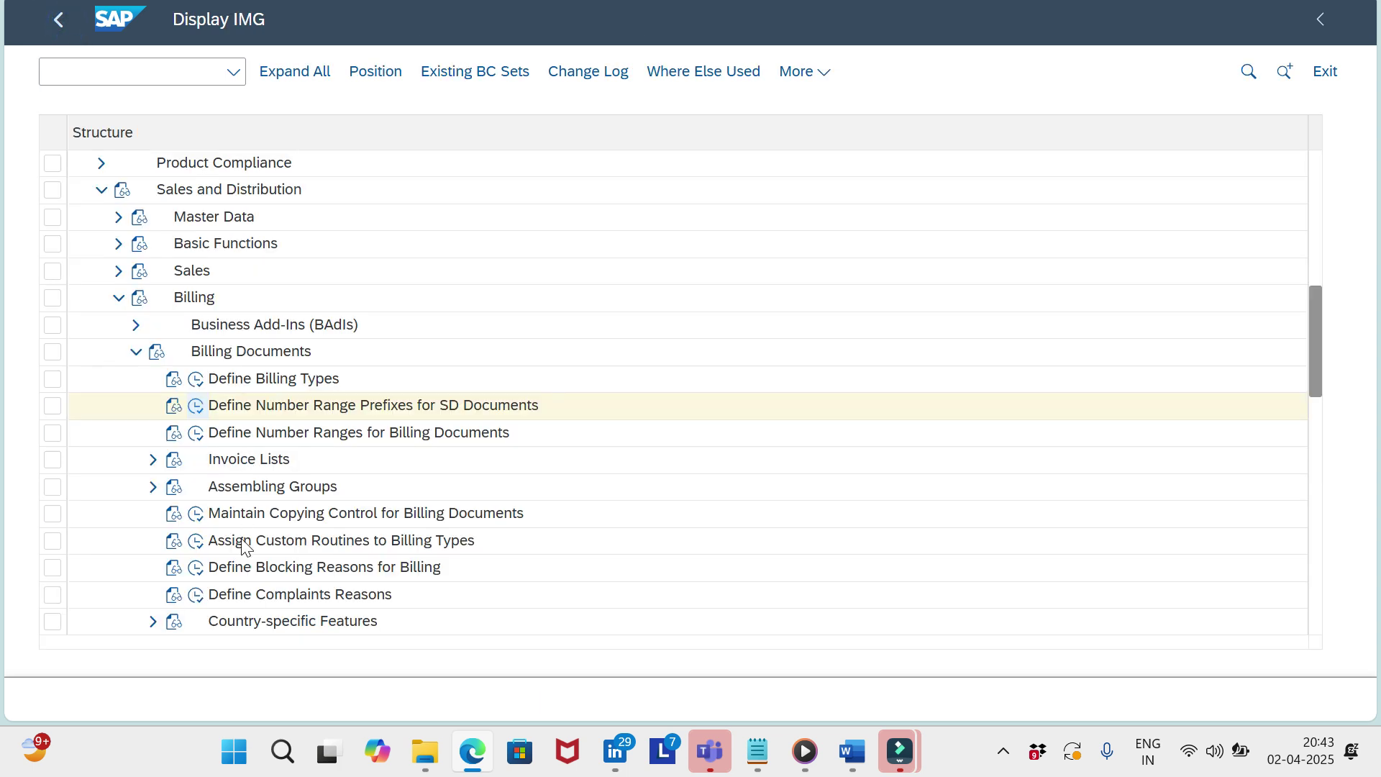
pyautogui.click(195, 433)
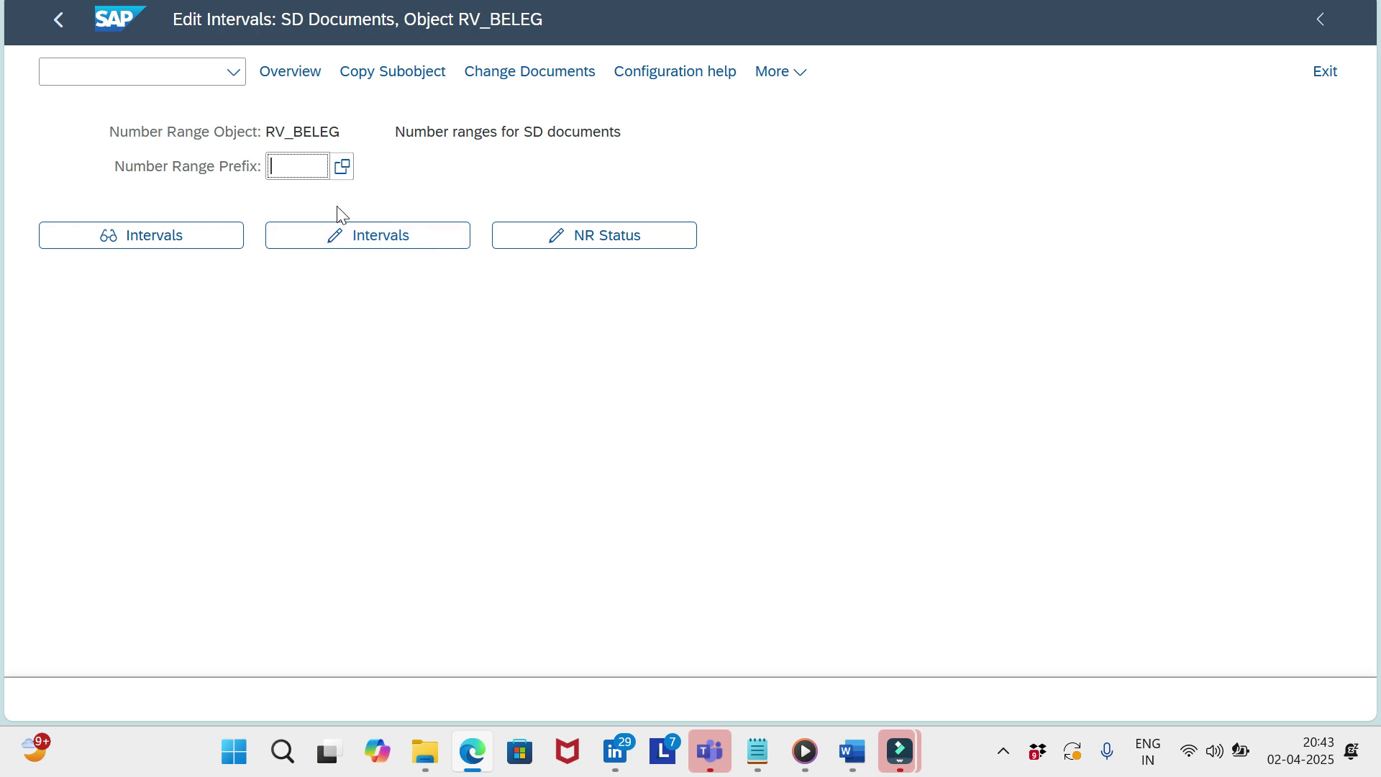
pyautogui.click(342, 166)
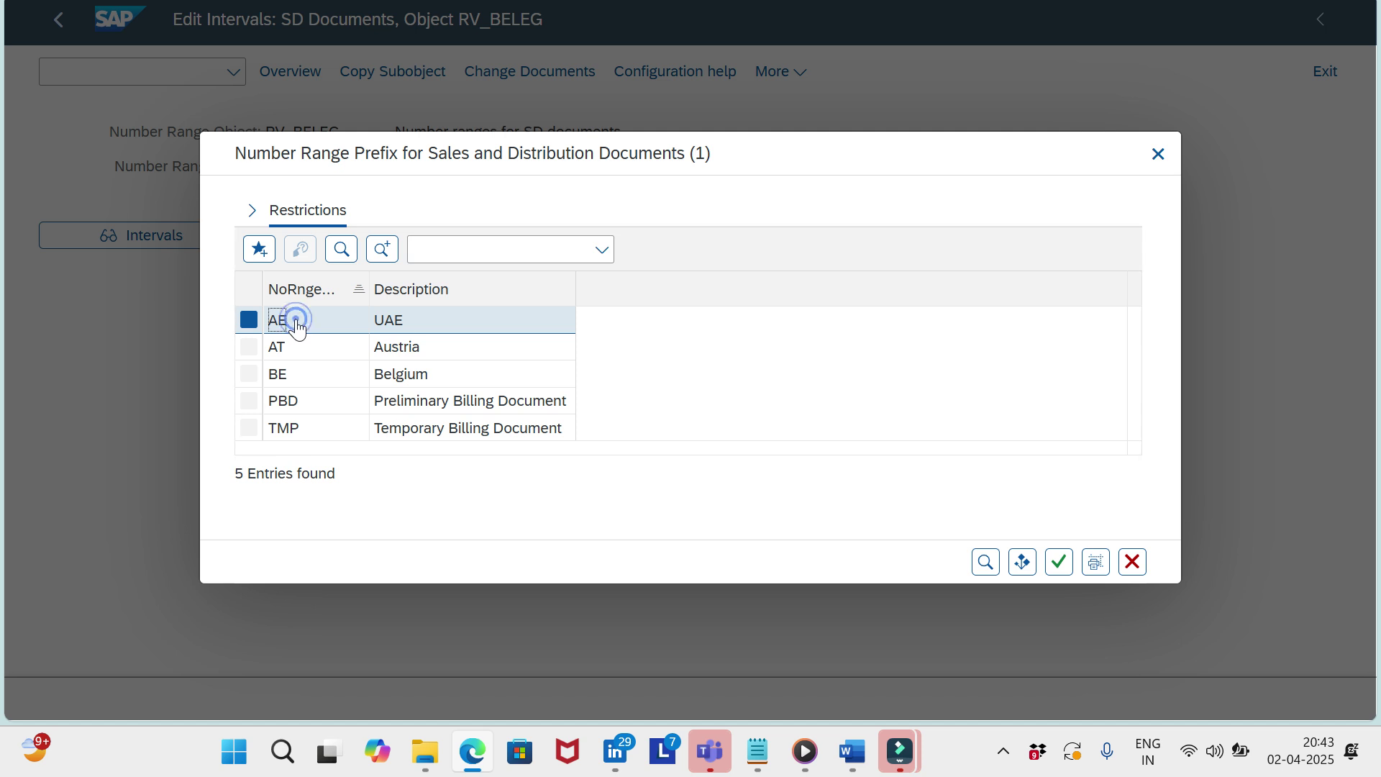
pyautogui.click(265, 324)
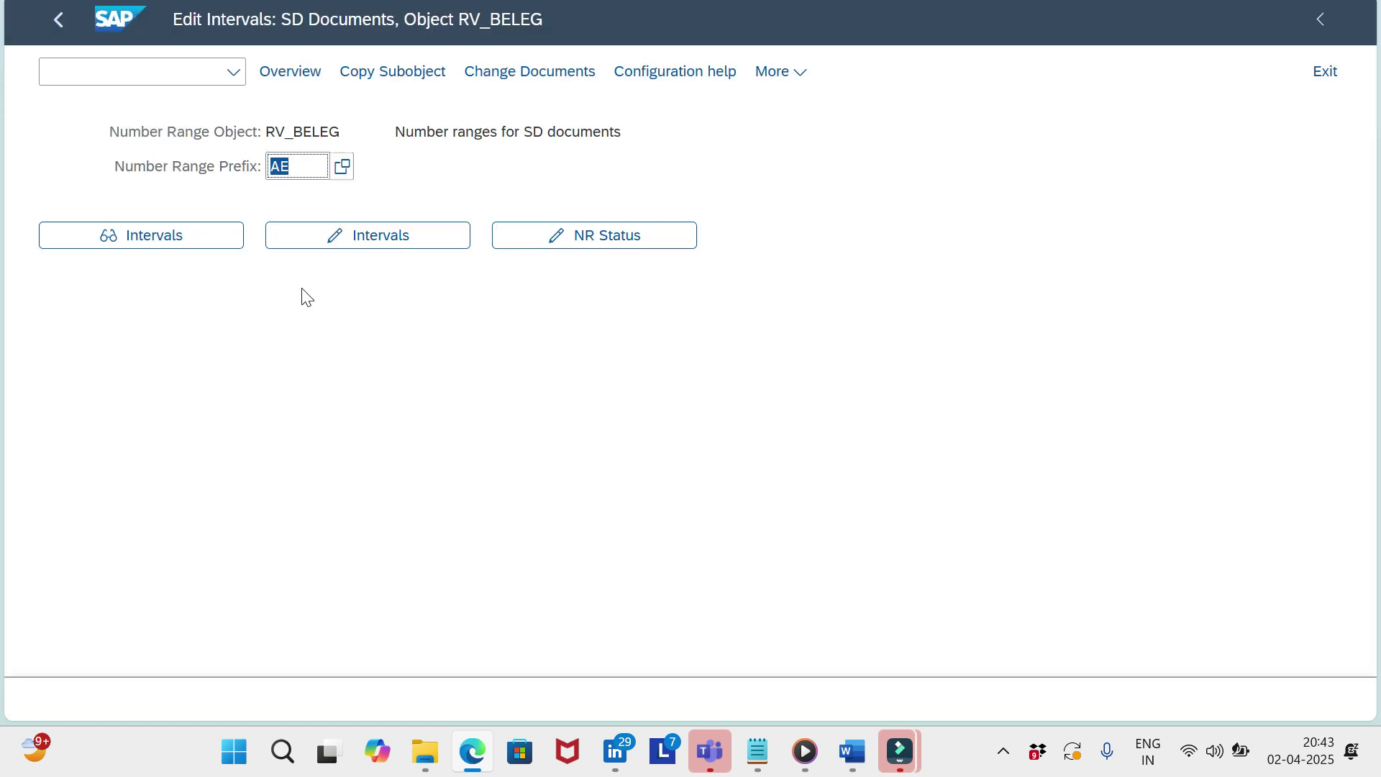
pyautogui.click(321, 244)
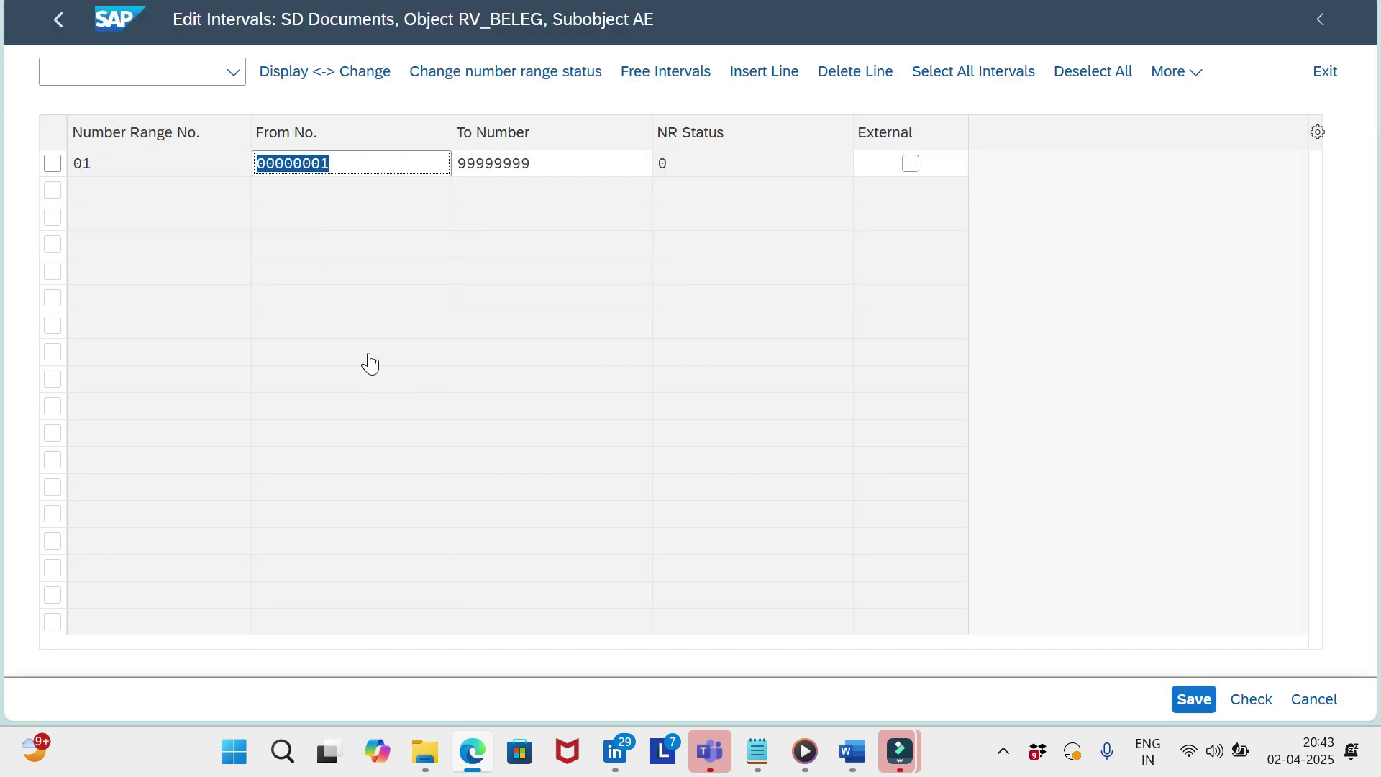
pyautogui.press('F3')
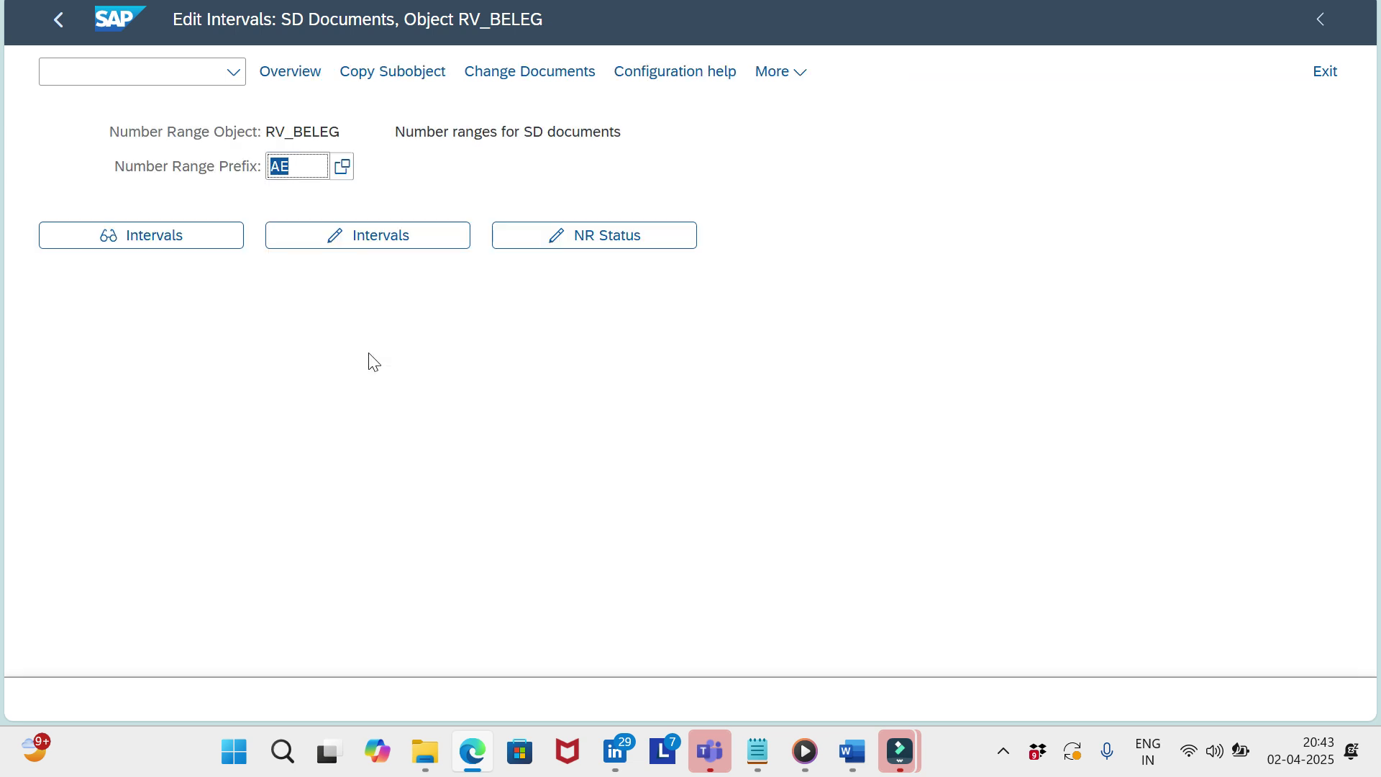
pyautogui.press('F3')
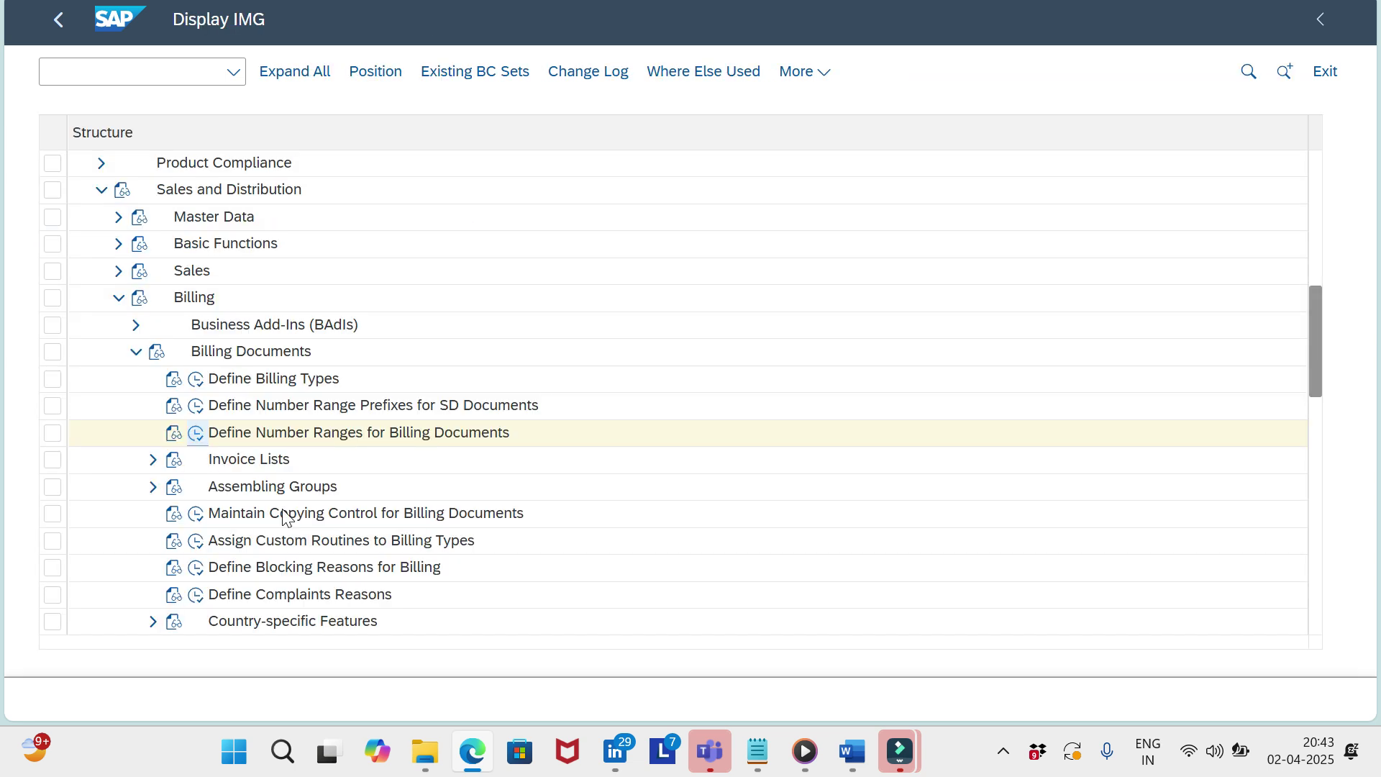
# Step: Scroll down the IMG tree and expand Configurable Parameters and Formulas in Billing to show the flexible numbering activities
pyautogui.click(136, 354)
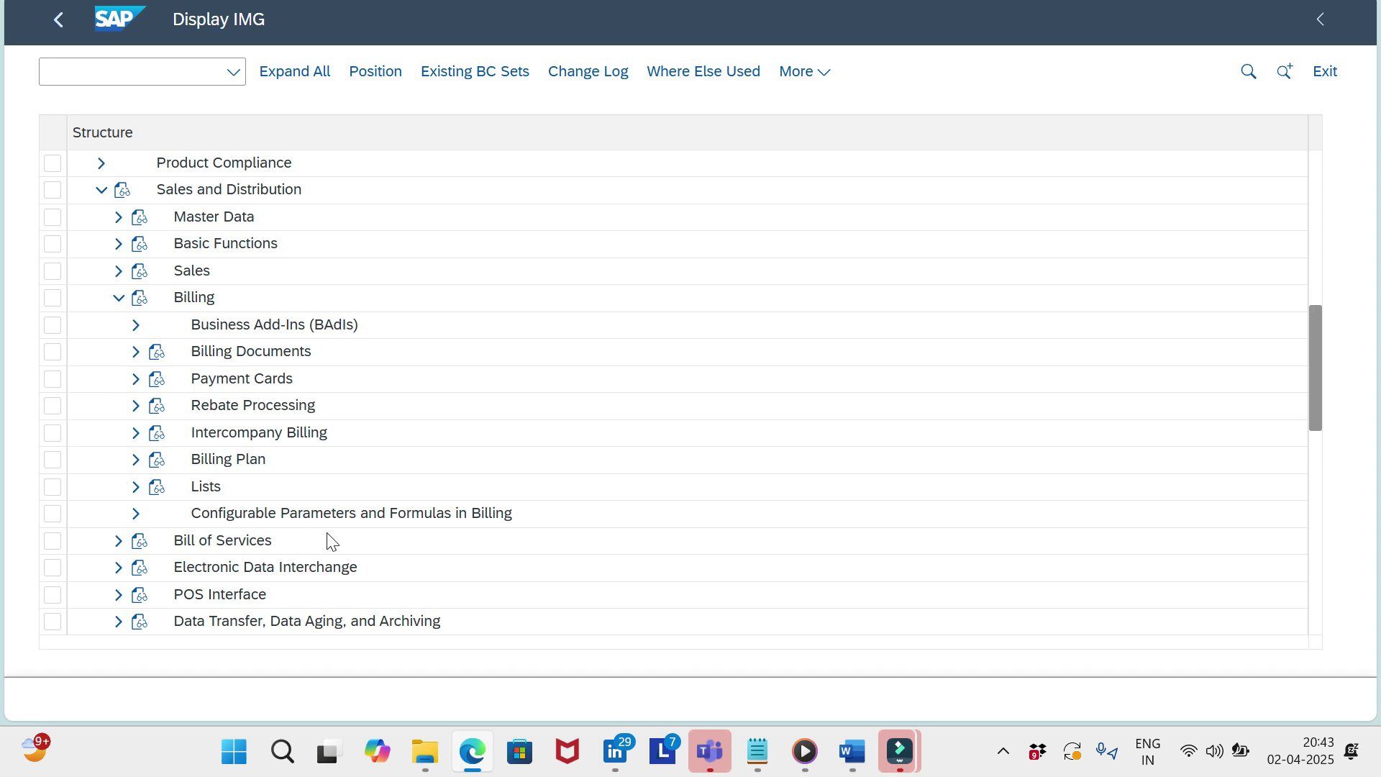
pyautogui.click(132, 353)
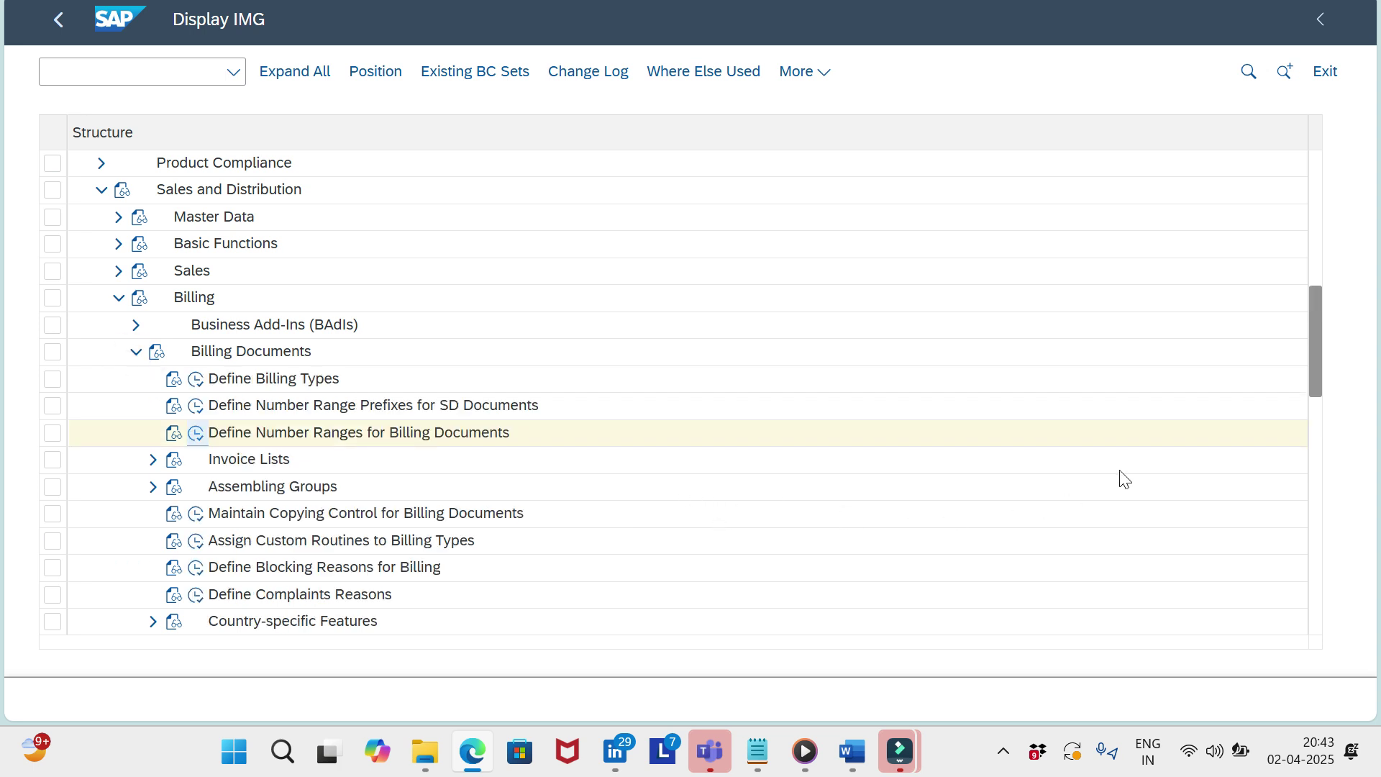
pyautogui.moveTo(1316, 324); pyautogui.dragTo(1314, 347)
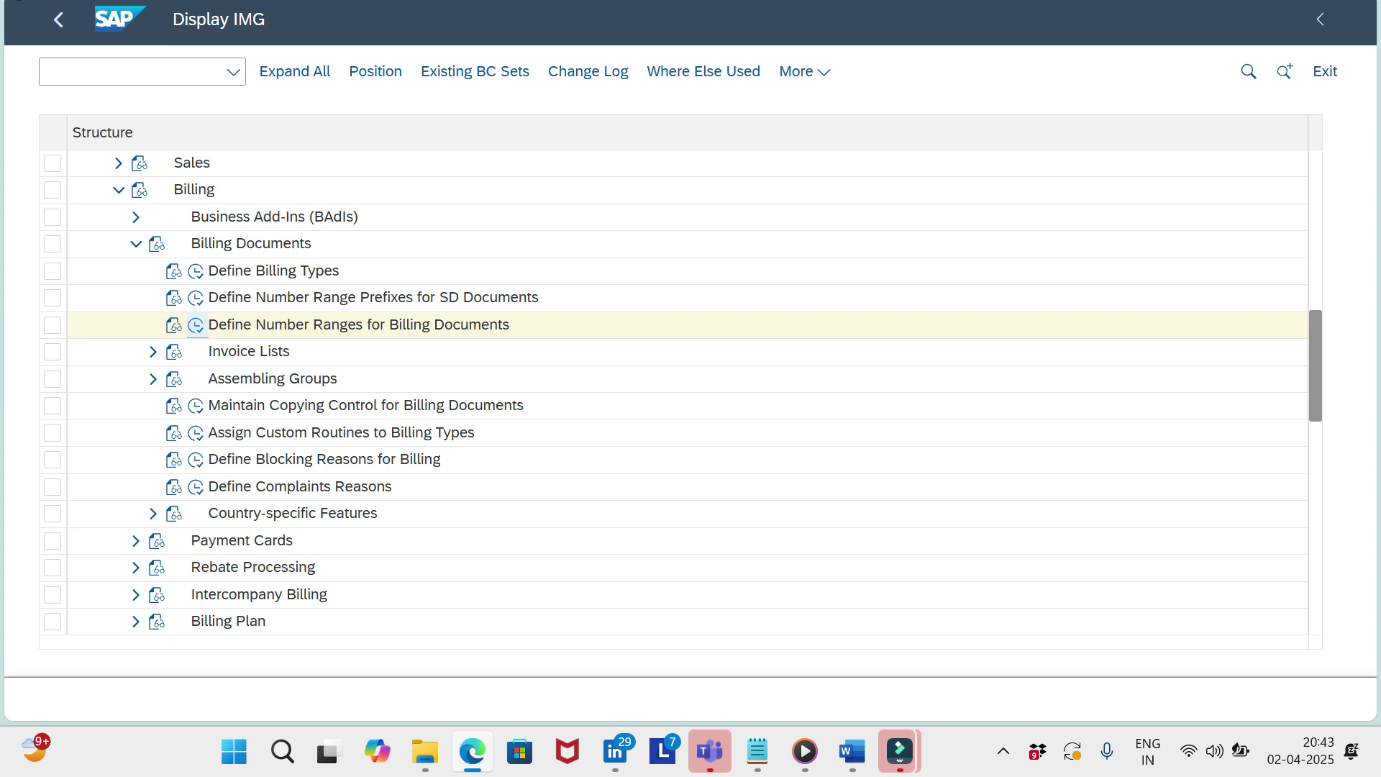
pyautogui.scroll(-2, 281, 509)
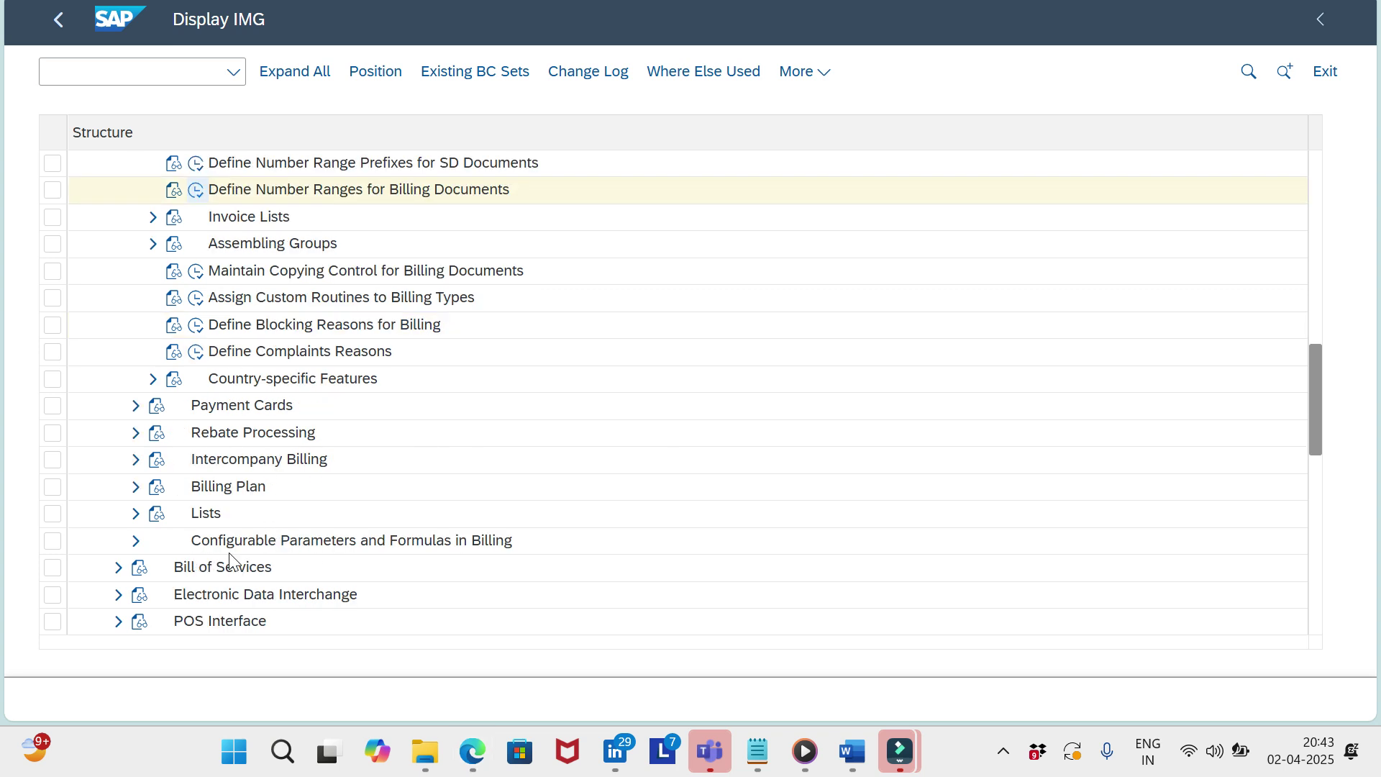
pyautogui.click(136, 549)
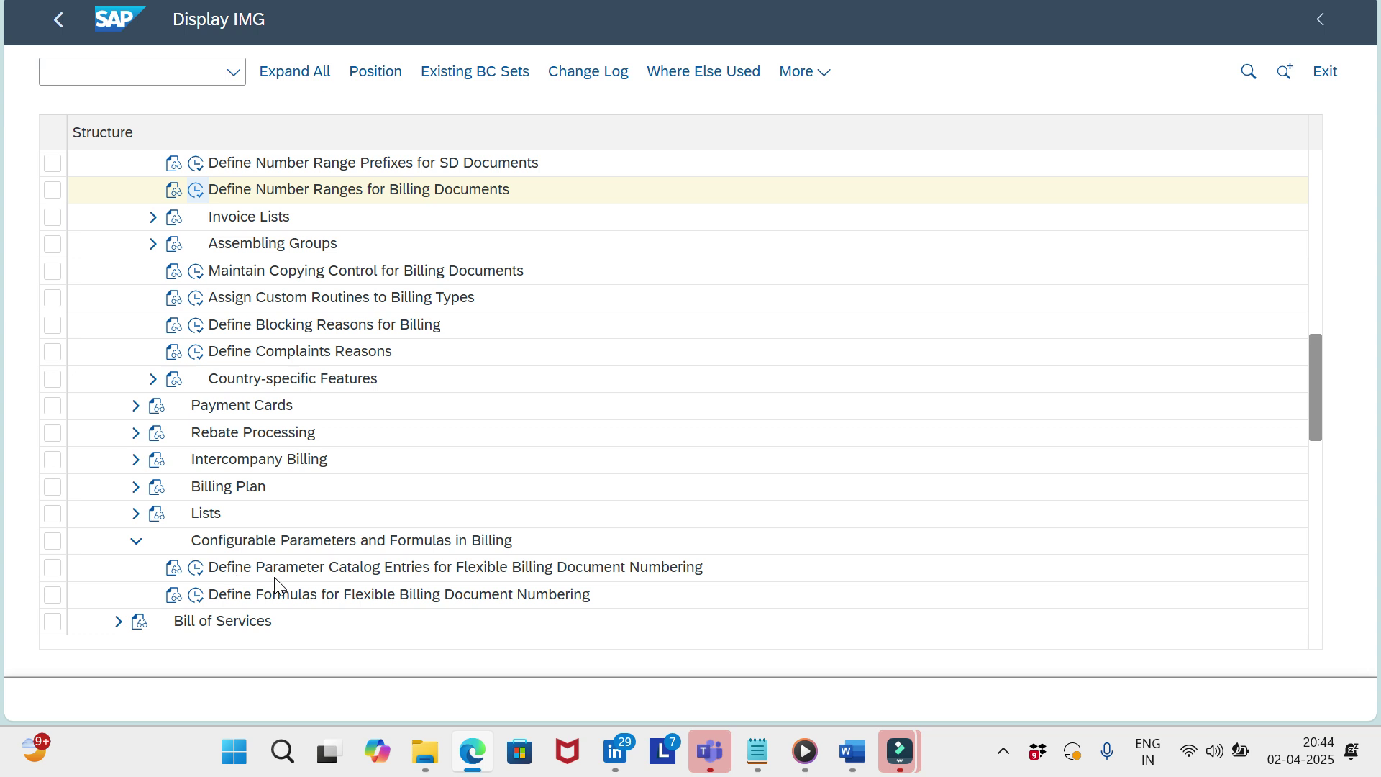
# Step: Review the CPF parameter catalog's Usage values, keeping B01, then return to the Display IMG
pyautogui.click(196, 568)
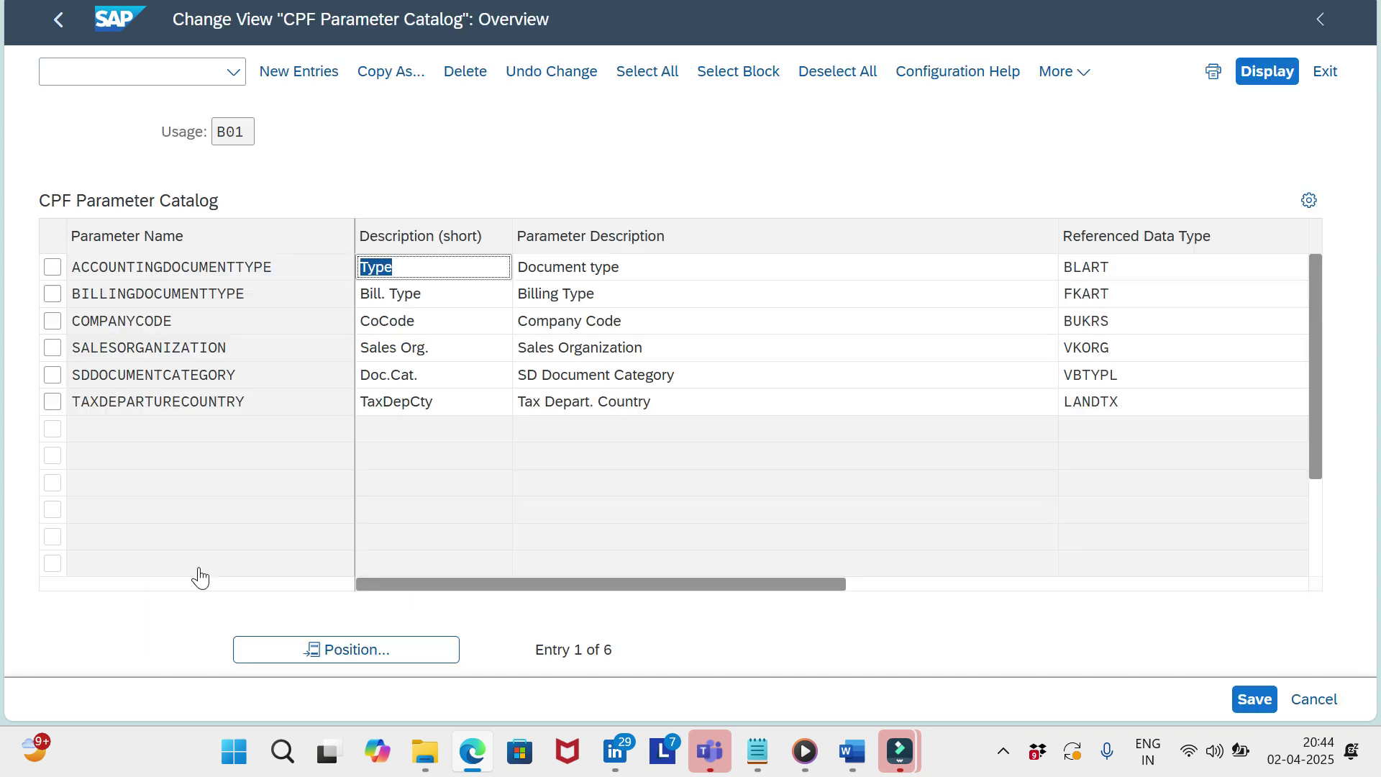
pyautogui.click(232, 138)
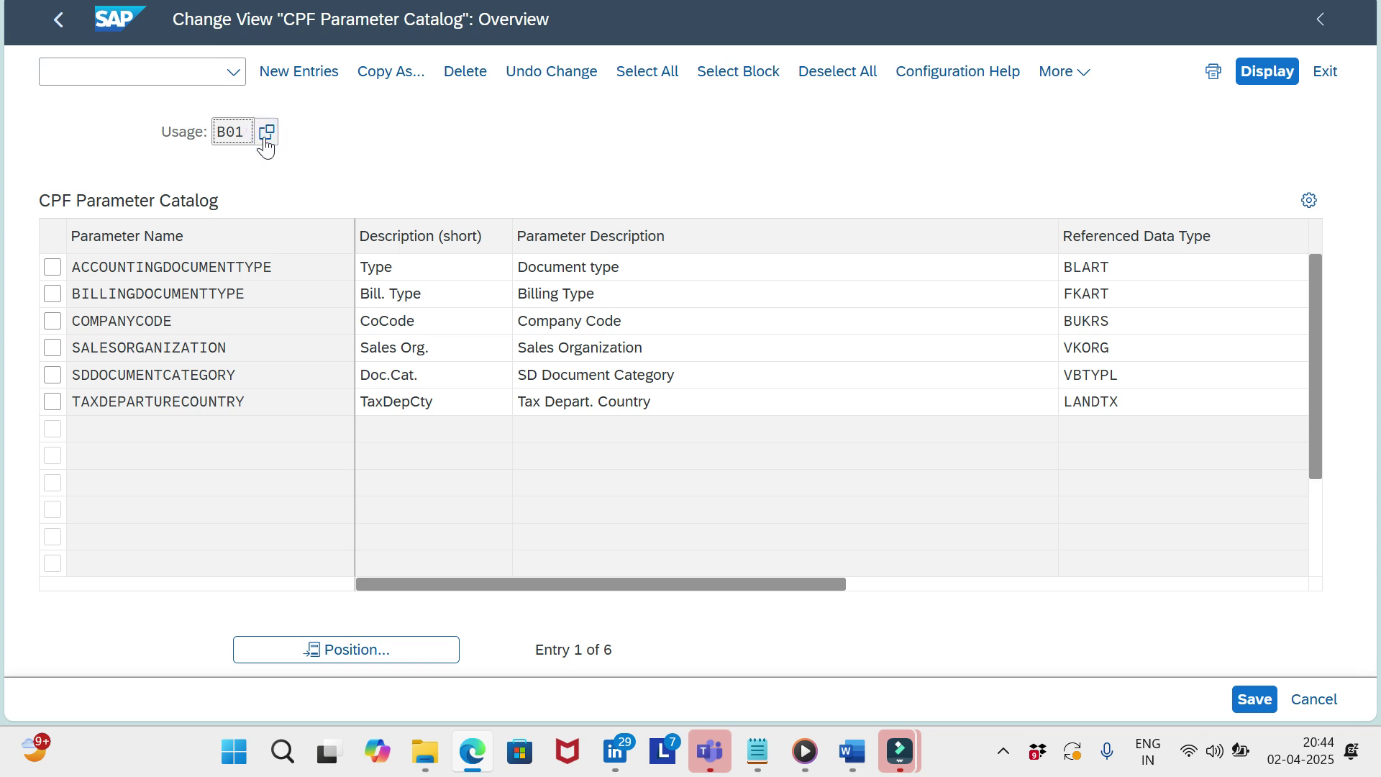
pyautogui.click(267, 132)
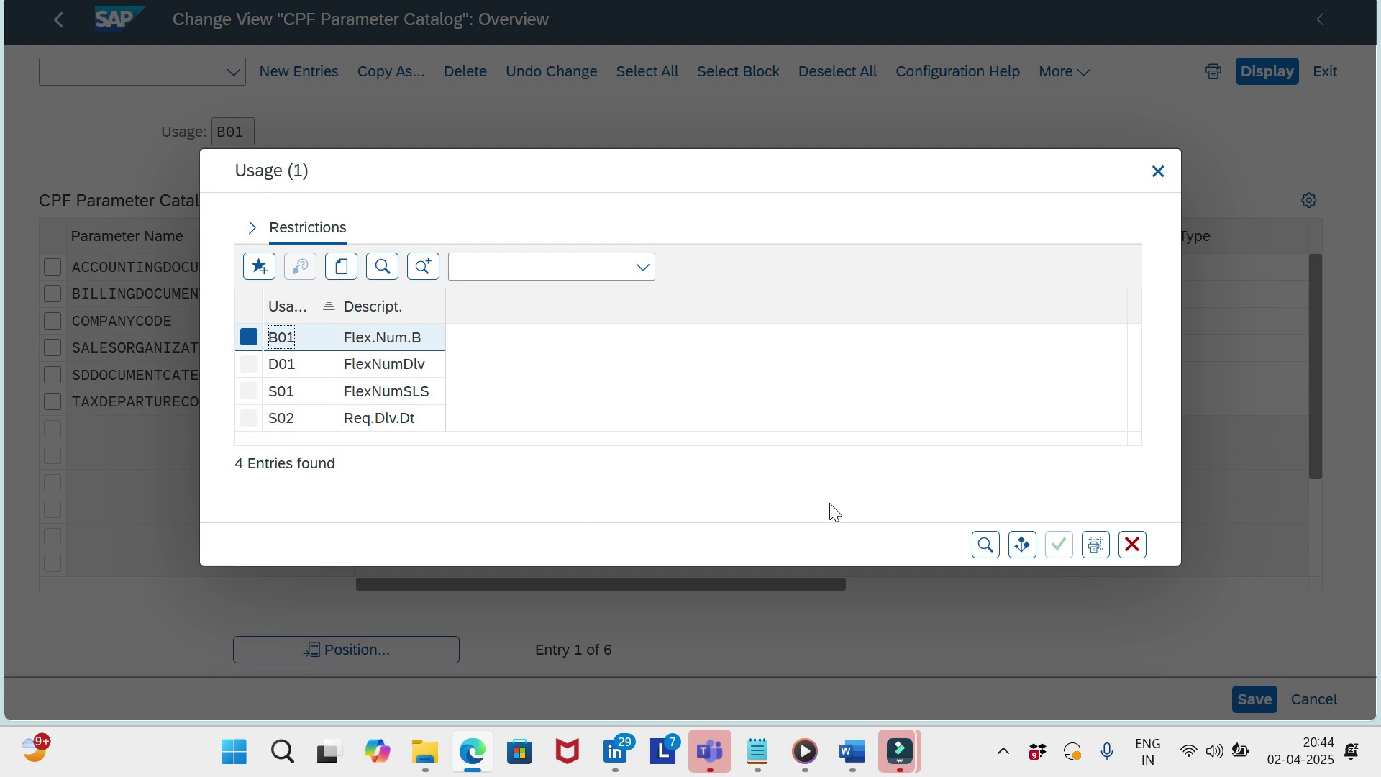
pyautogui.click(1133, 549)
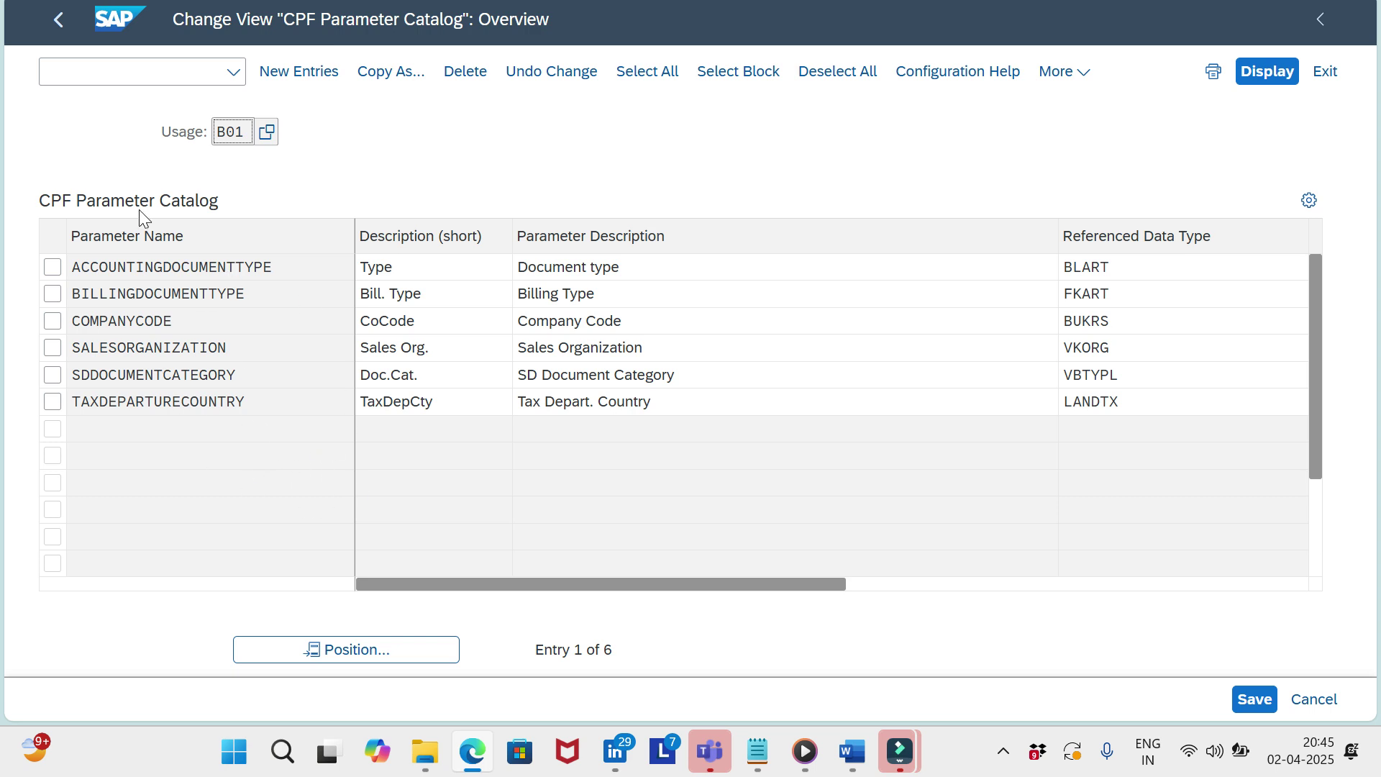
pyautogui.click(59, 29)
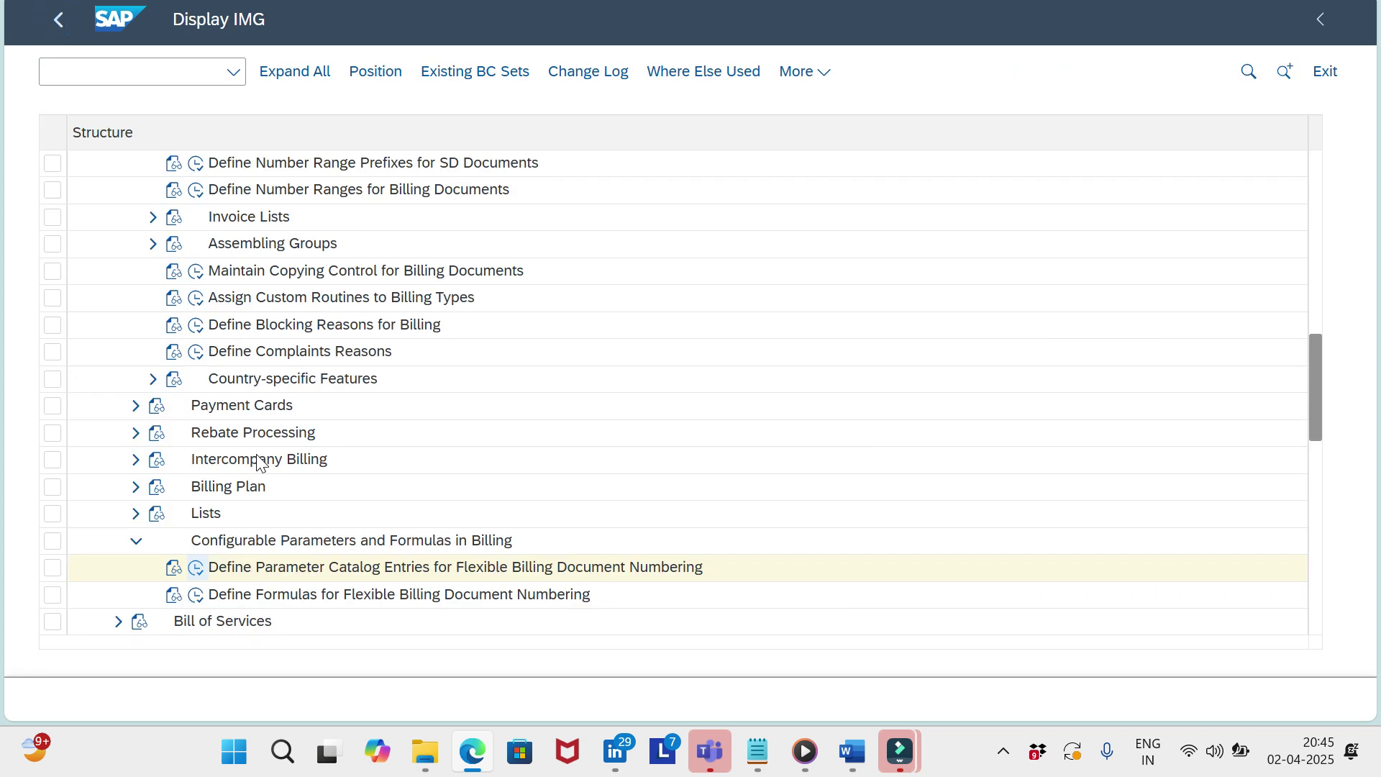
# Step: In Define Formulas, select SAP_EXAMPLE_FORMULA and show its three parameters, with NUMBERRANGERESULT as result
pyautogui.click(195, 596)
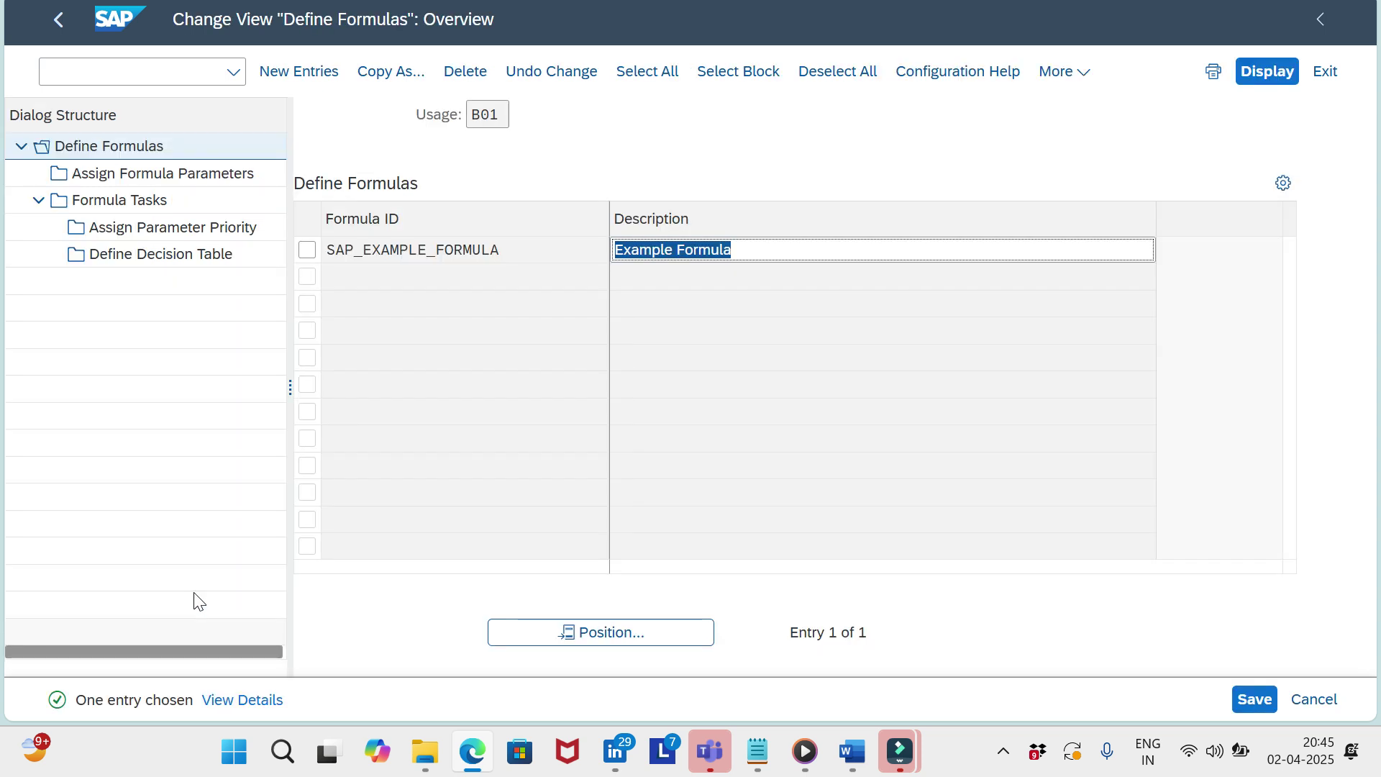
pyautogui.click(113, 157)
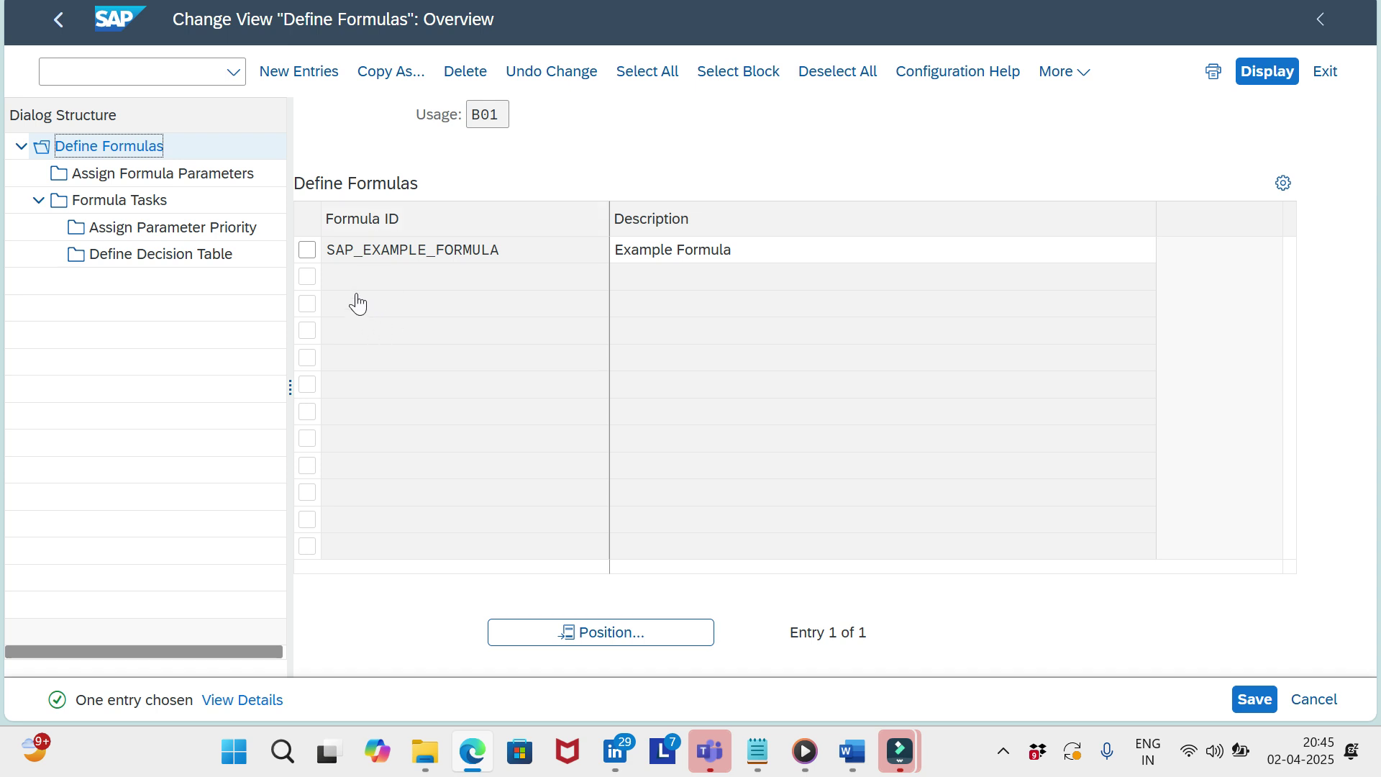
pyautogui.click(309, 250)
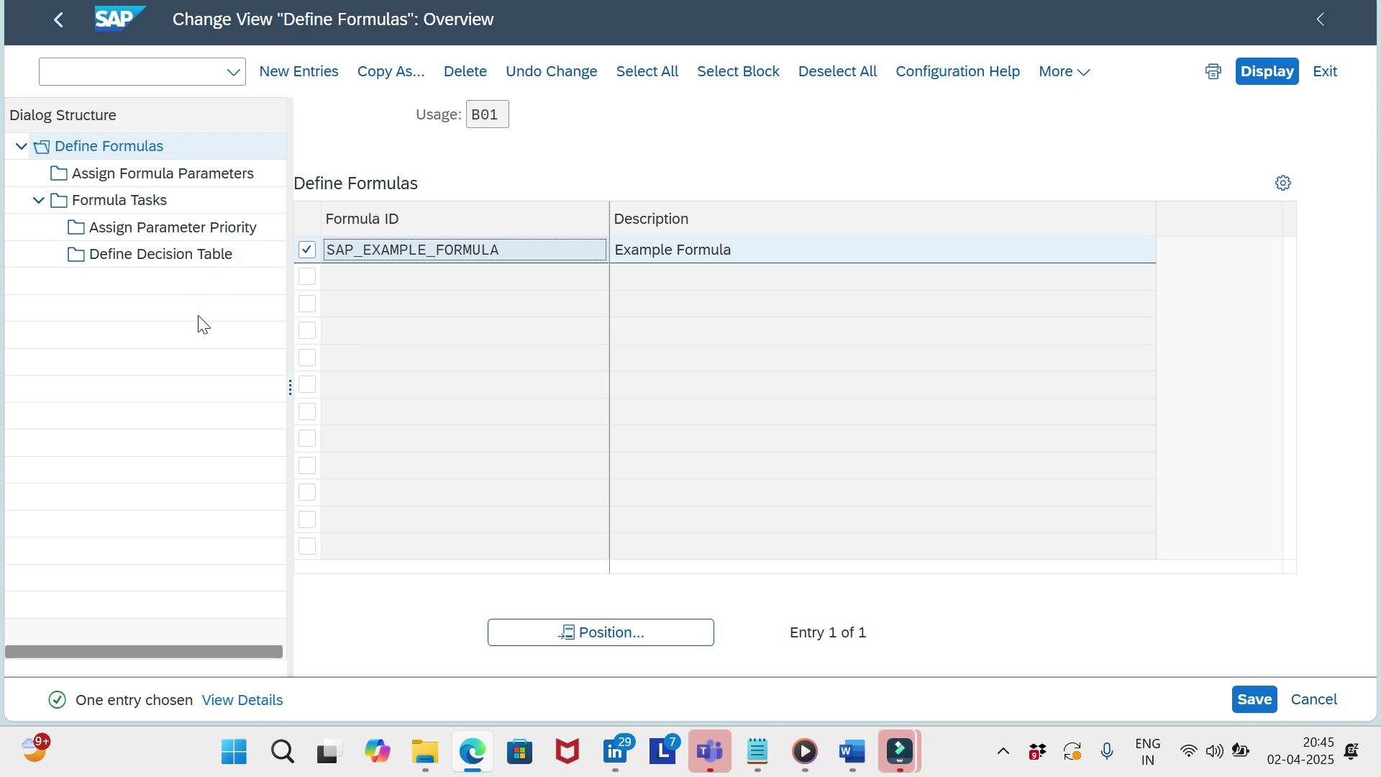
pyautogui.doubleClick(154, 173)
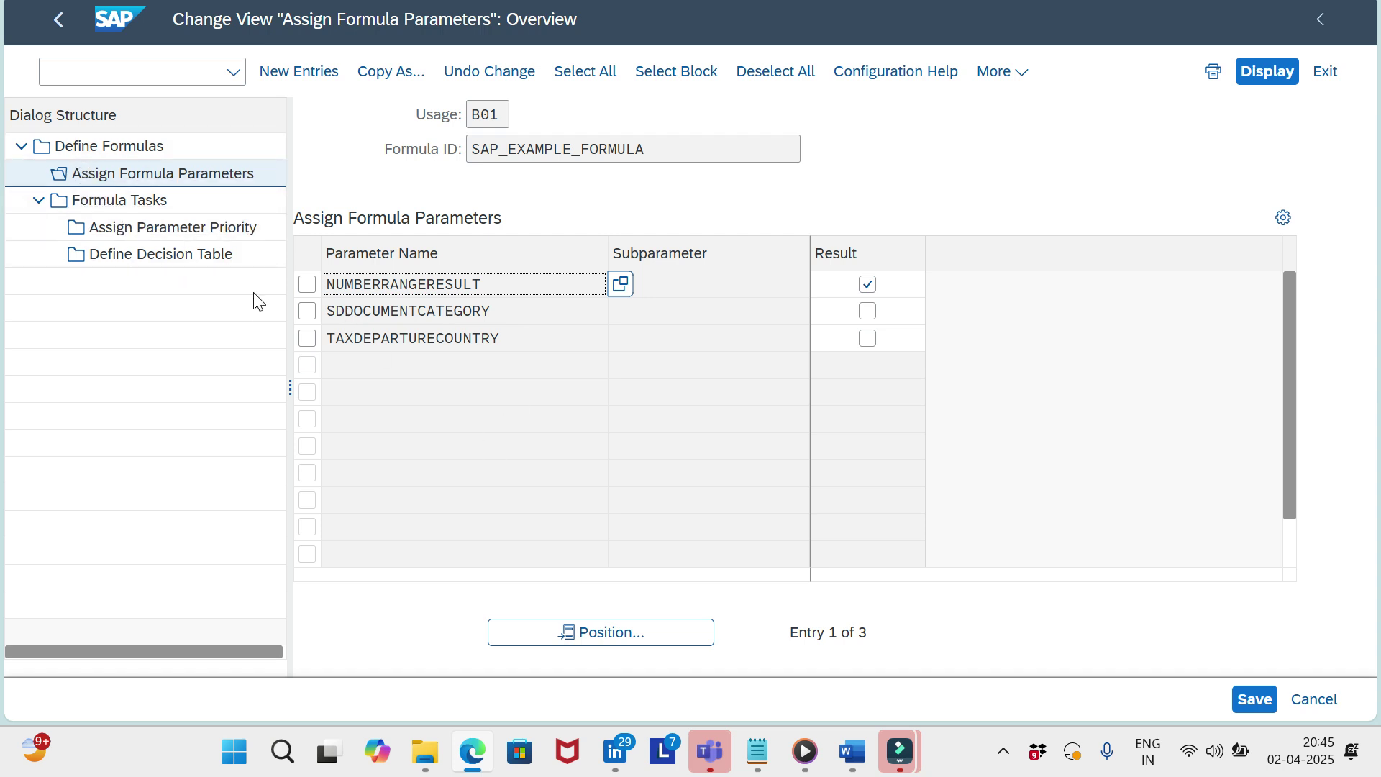
# Step: Show SAP_EXAMPLE_FORMULA's formula tasks and select the SET_NUMBER_RANGE task (Set Number Range, routine 1)
pyautogui.click(306, 284)
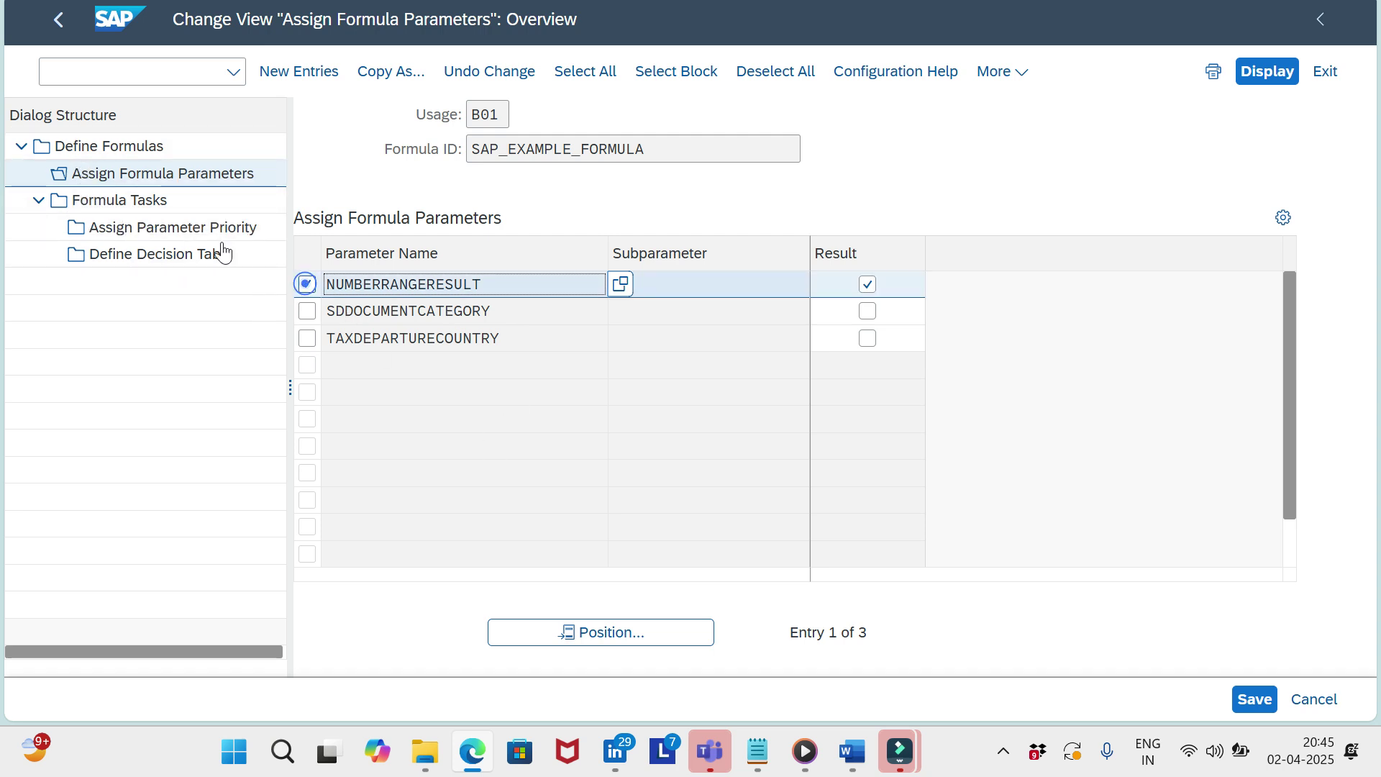
pyautogui.tripleClick(115, 207)
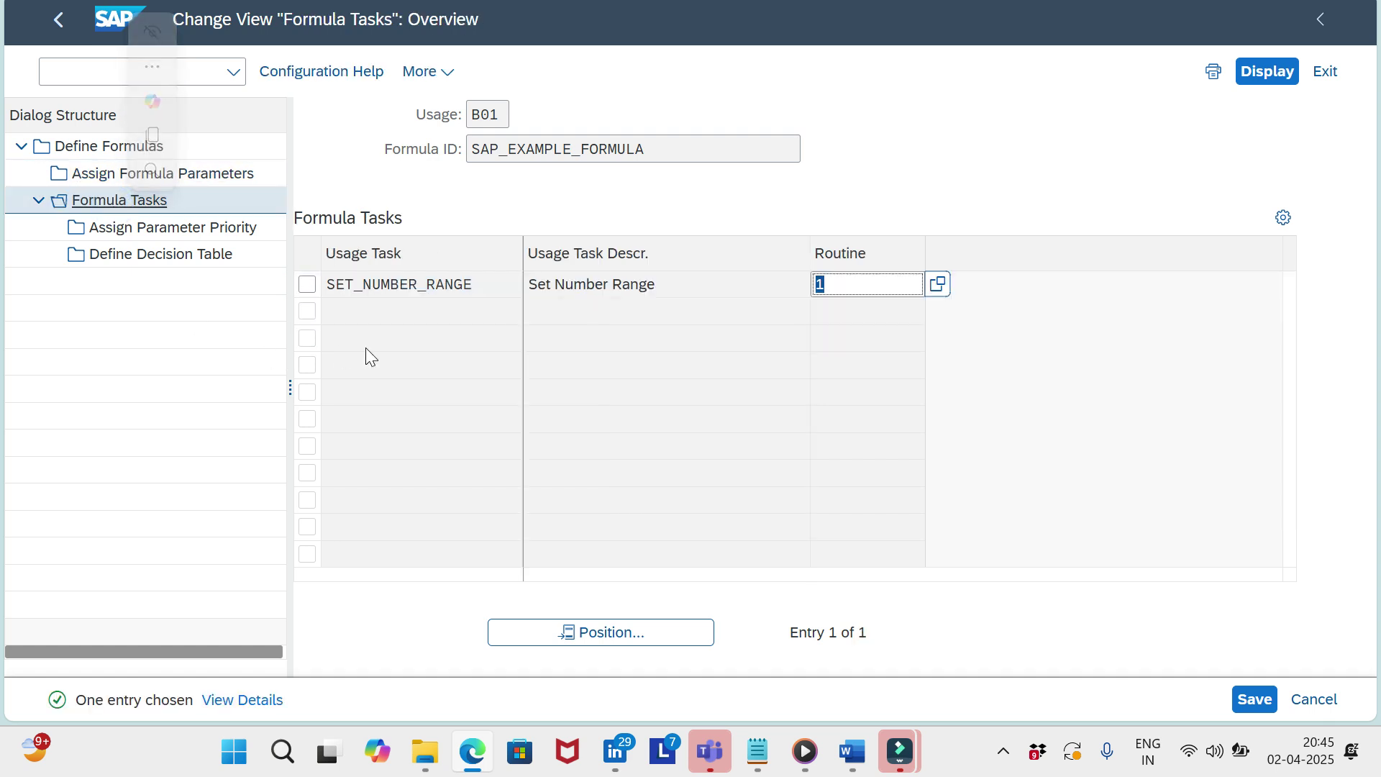
pyautogui.click(366, 342)
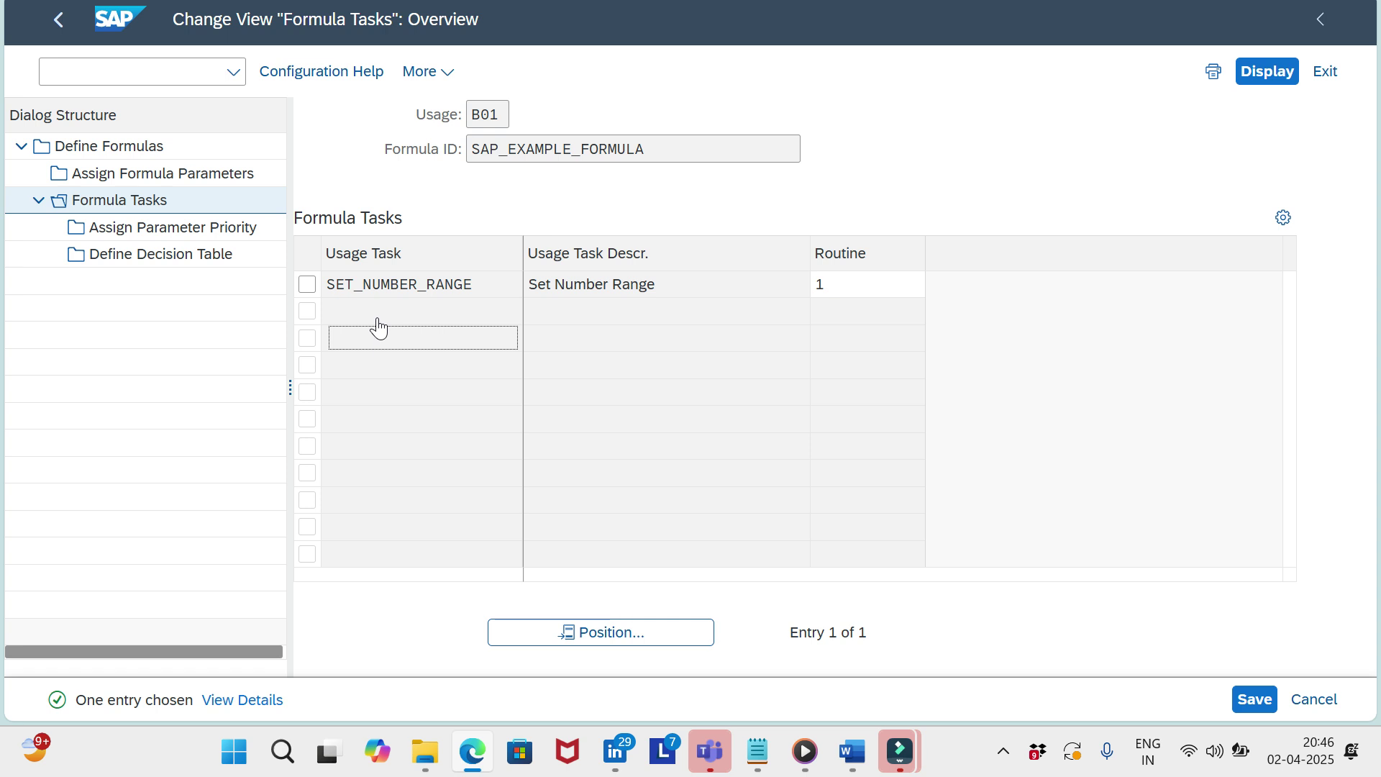
pyautogui.click(307, 284)
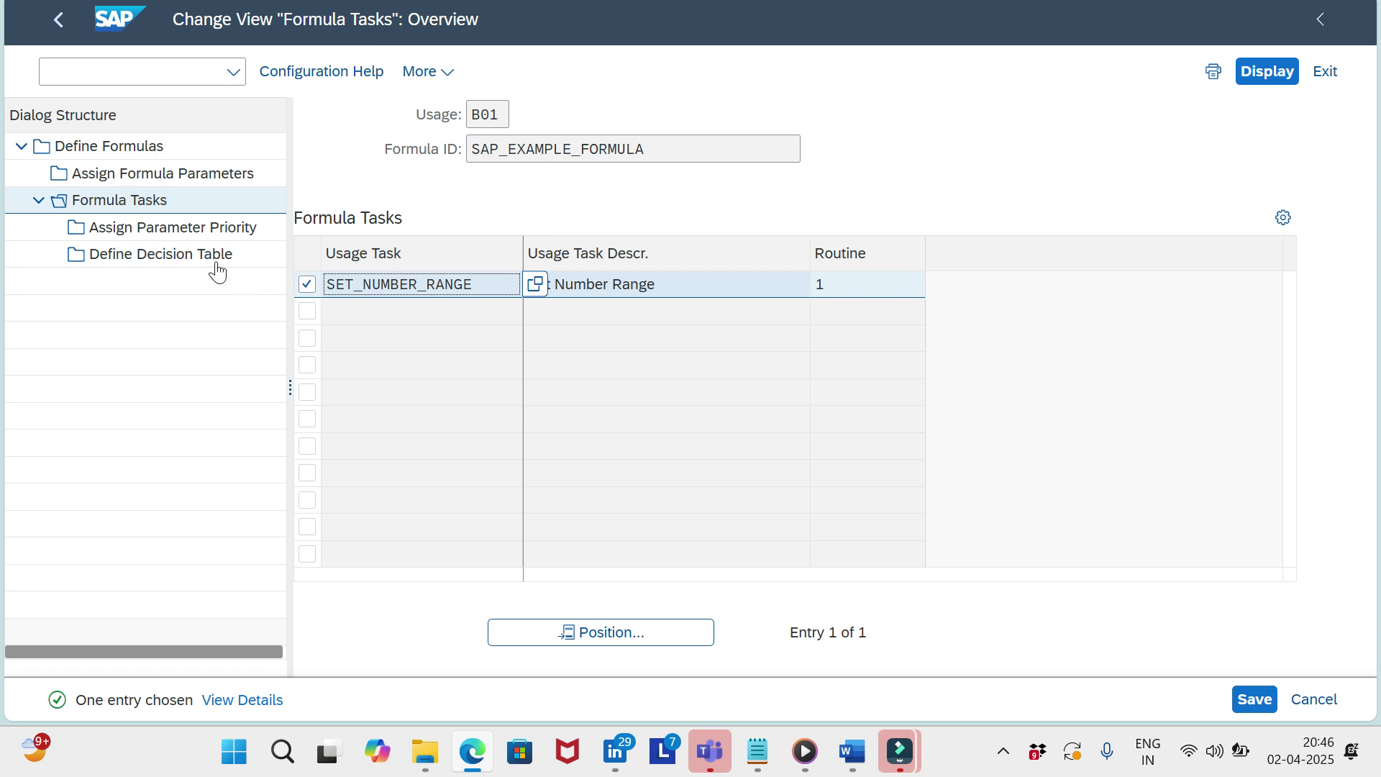
pyautogui.click(173, 227)
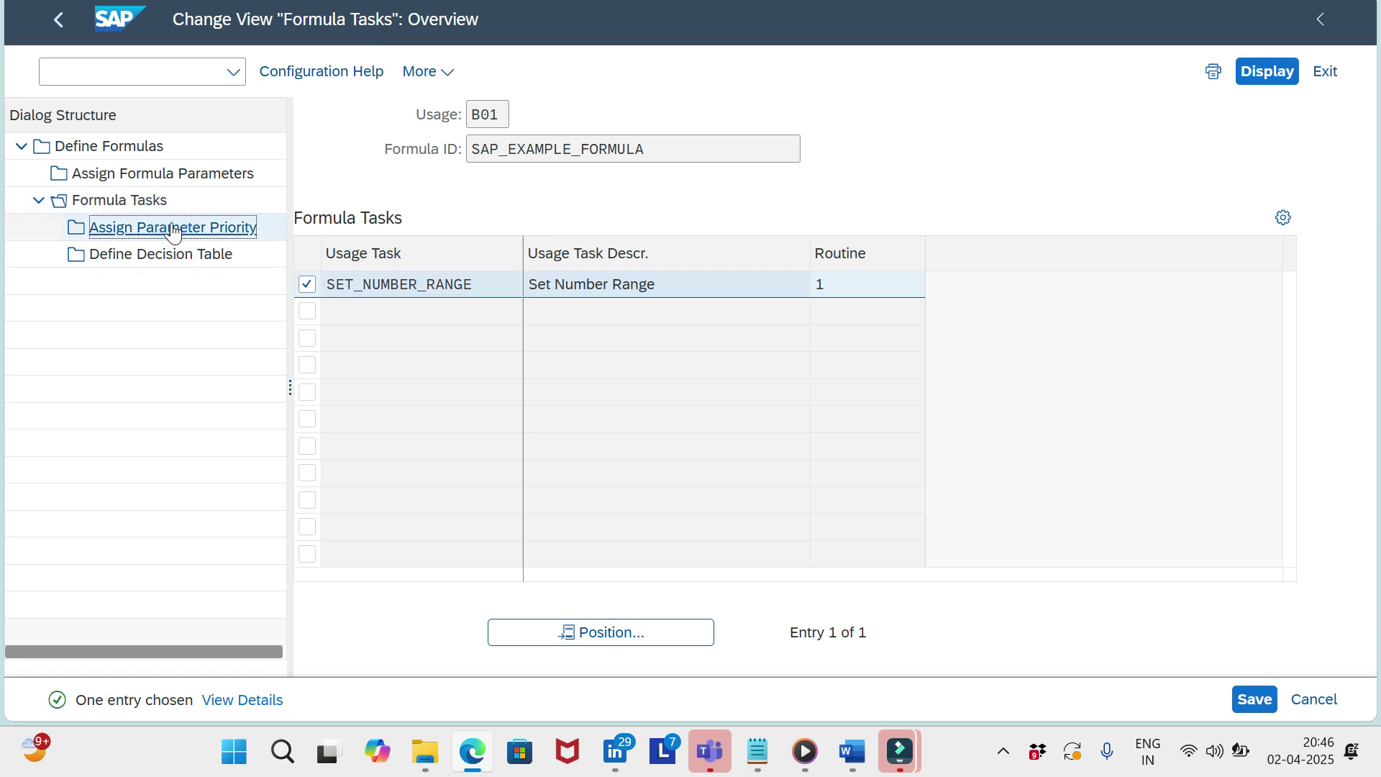
# Step: Review SET_NUMBER_RANGE's parameter priorities, then show its decision table with two DE rules to interval 19
pyautogui.doubleClick(173, 227)
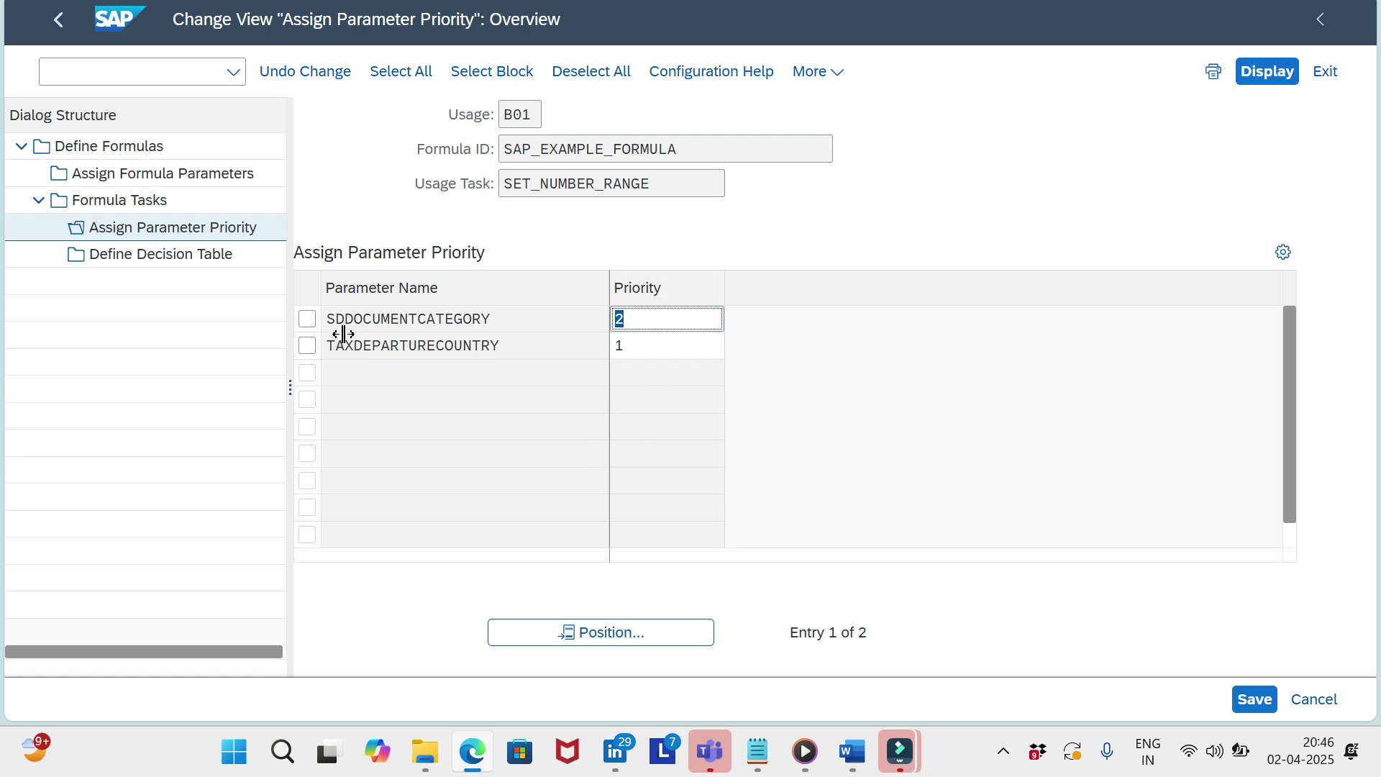
pyautogui.click(170, 264)
pyautogui.doubleClick(171, 263)
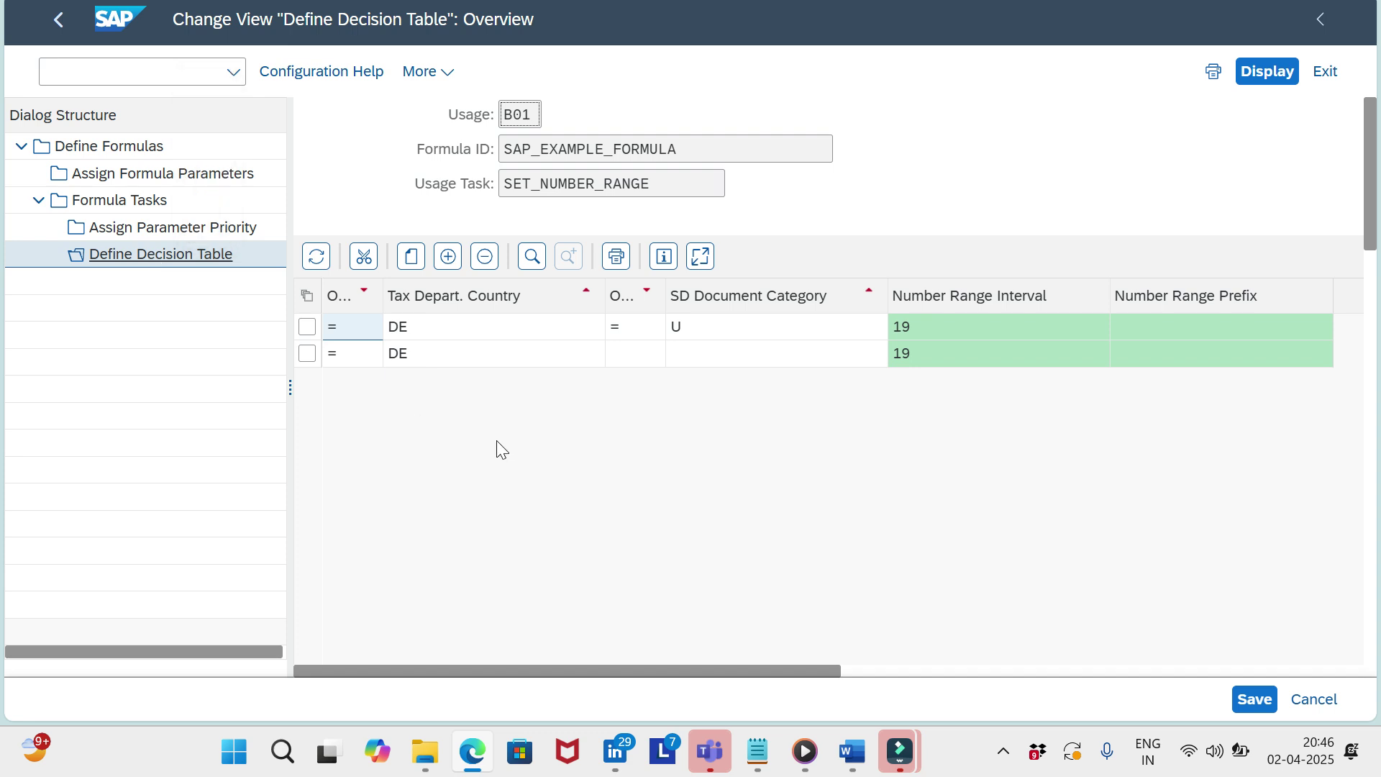
# Step: Verify the decision table: row 1 DE with SD category U, row 2 DE with any category, both interval 19
pyautogui.click(464, 466)
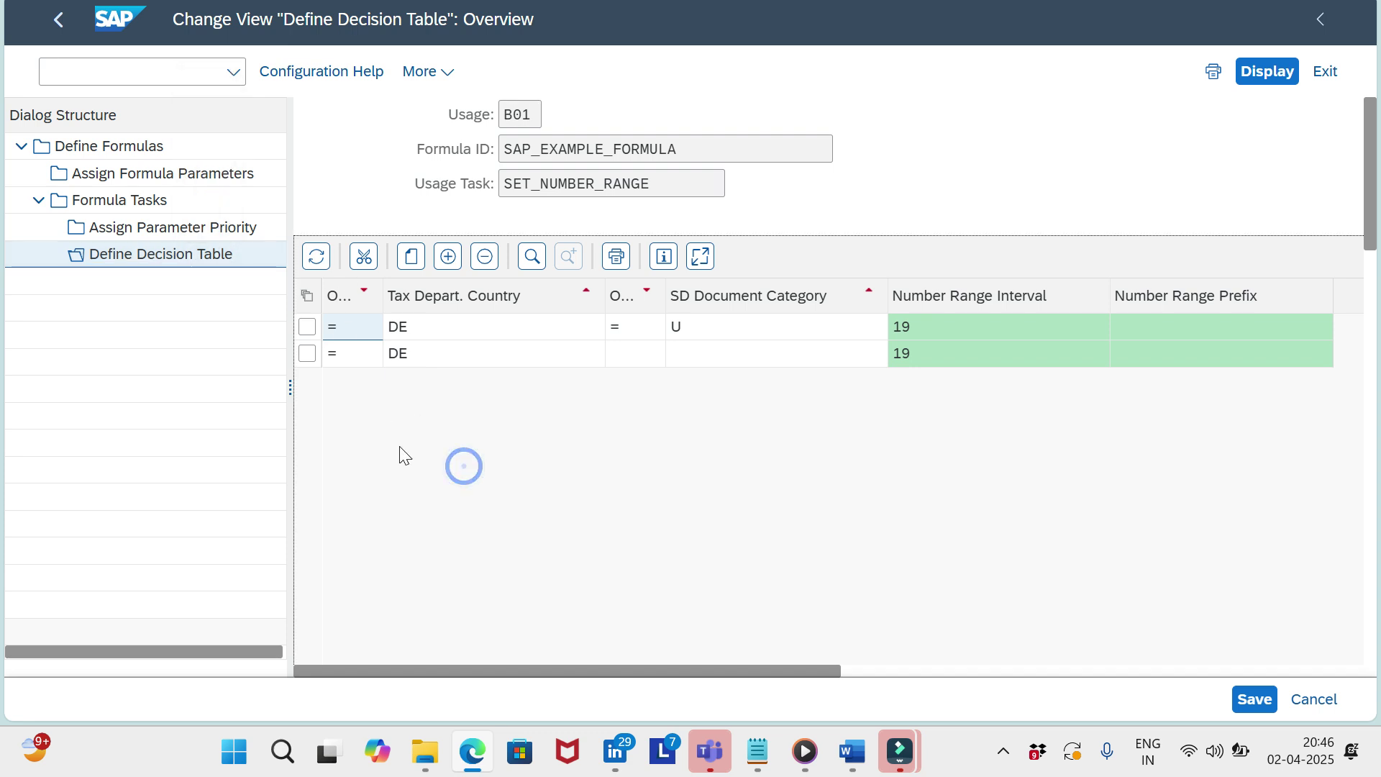
pyautogui.click(358, 325)
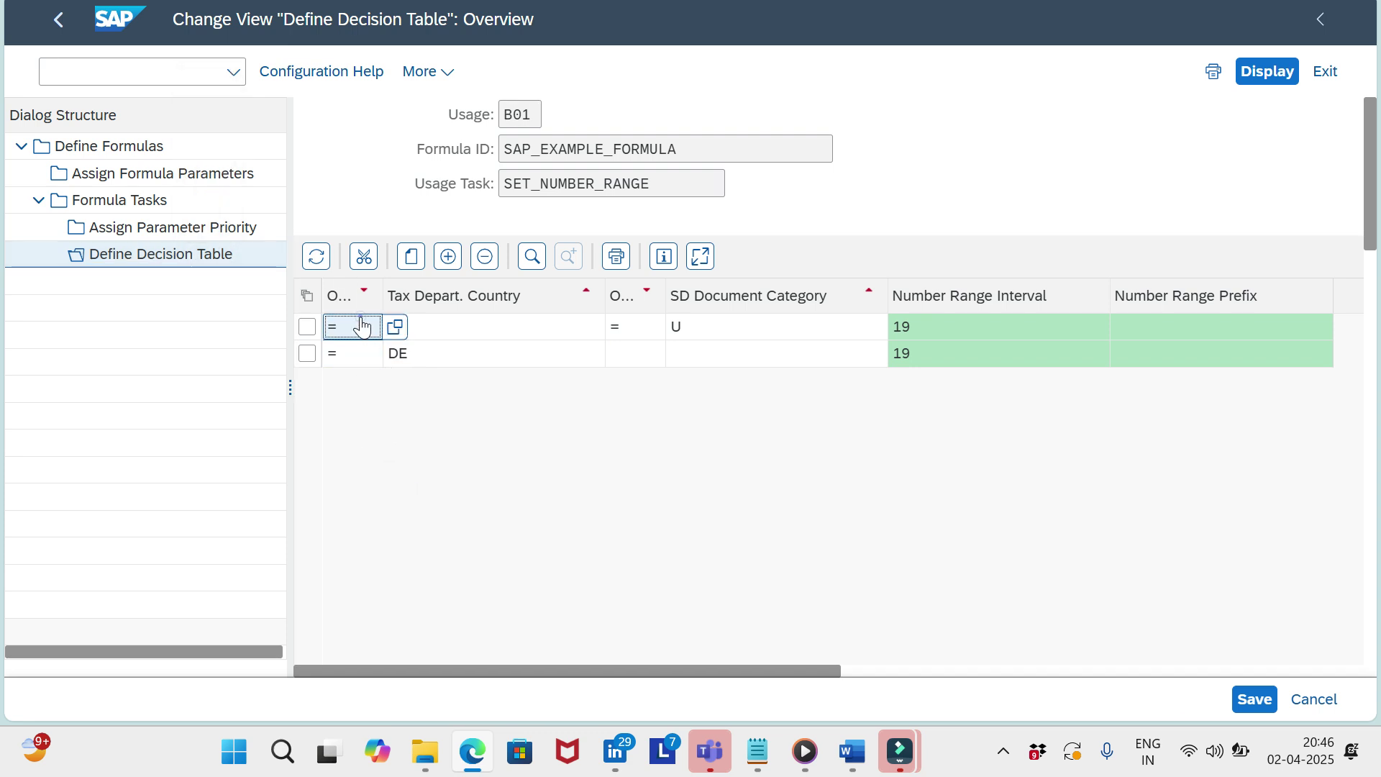
pyautogui.click(393, 327)
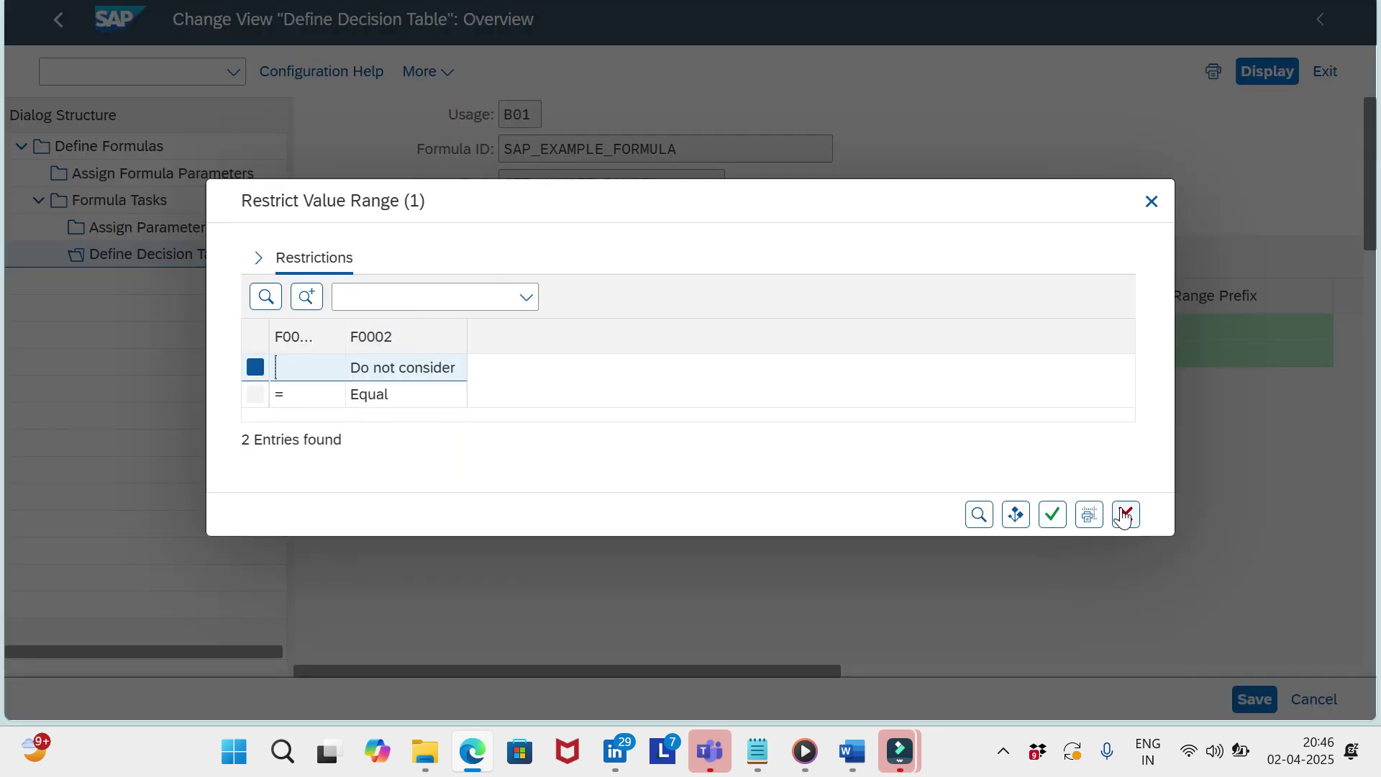
pyautogui.click(461, 395)
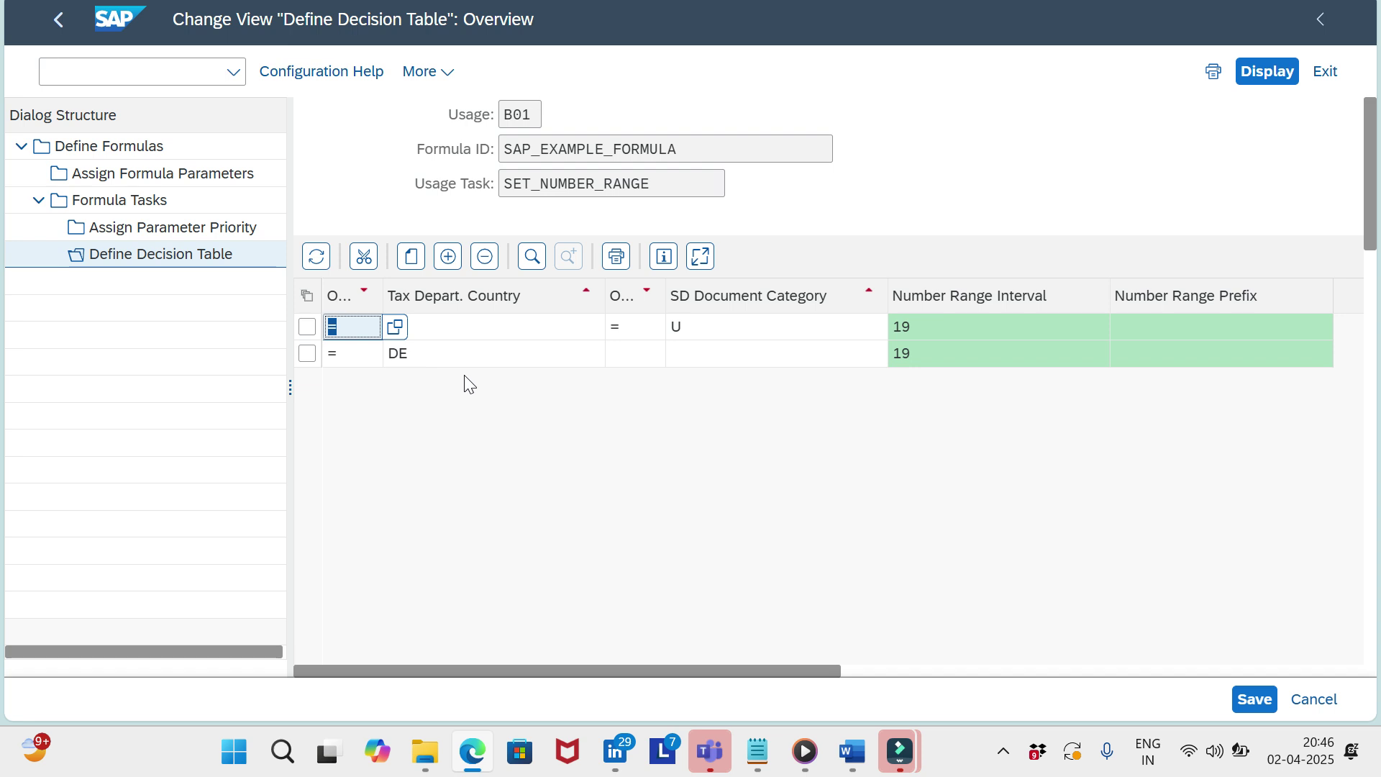
pyautogui.click(464, 327)
pyautogui.click(651, 335)
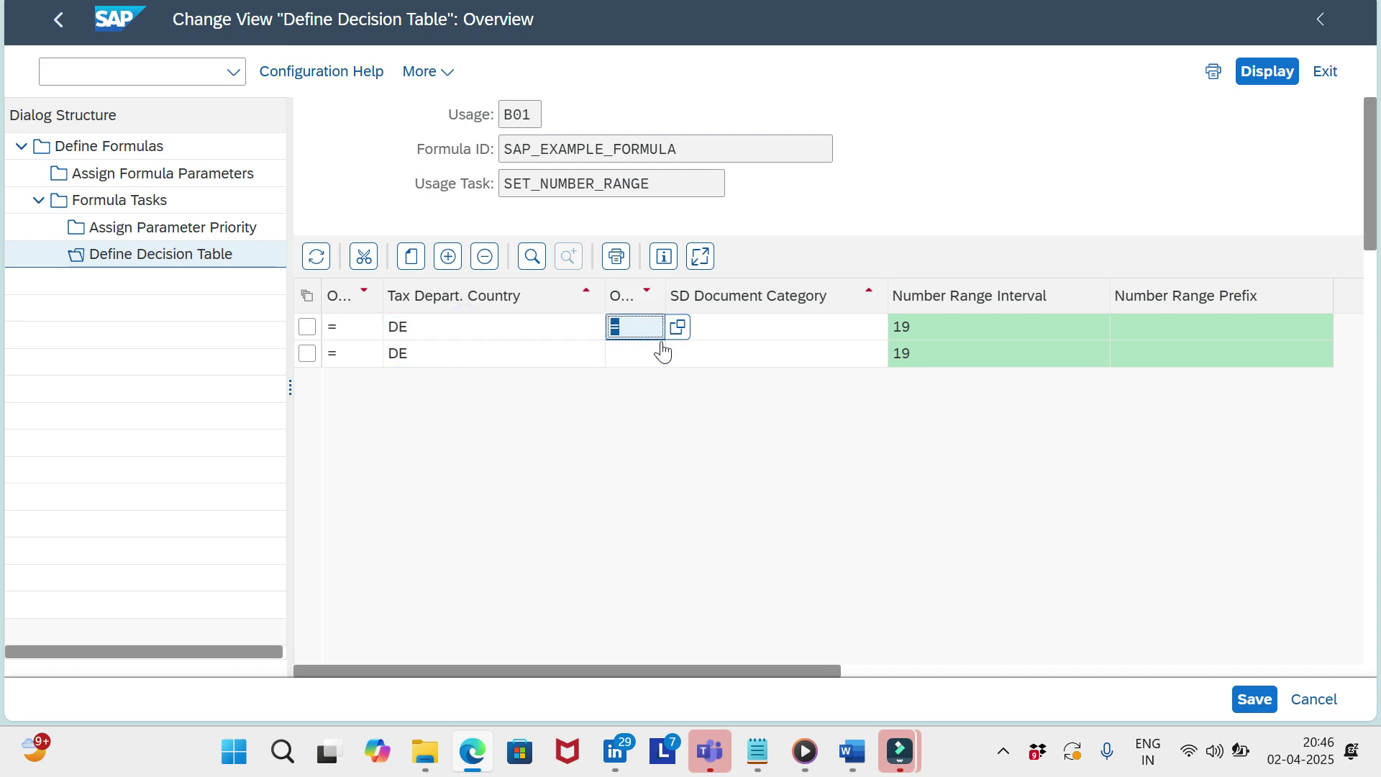
pyautogui.click(745, 332)
pyautogui.write('U')
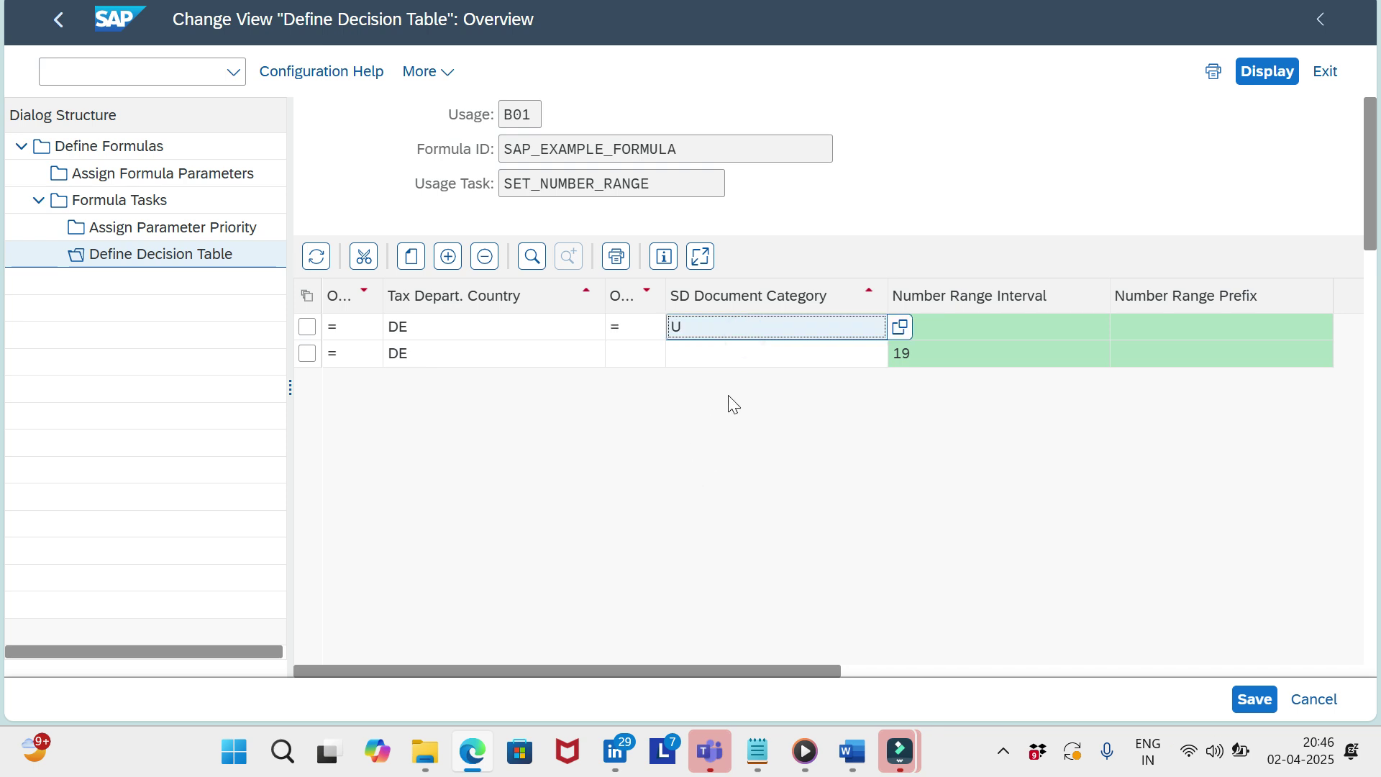
pyautogui.click(455, 359)
pyautogui.click(755, 354)
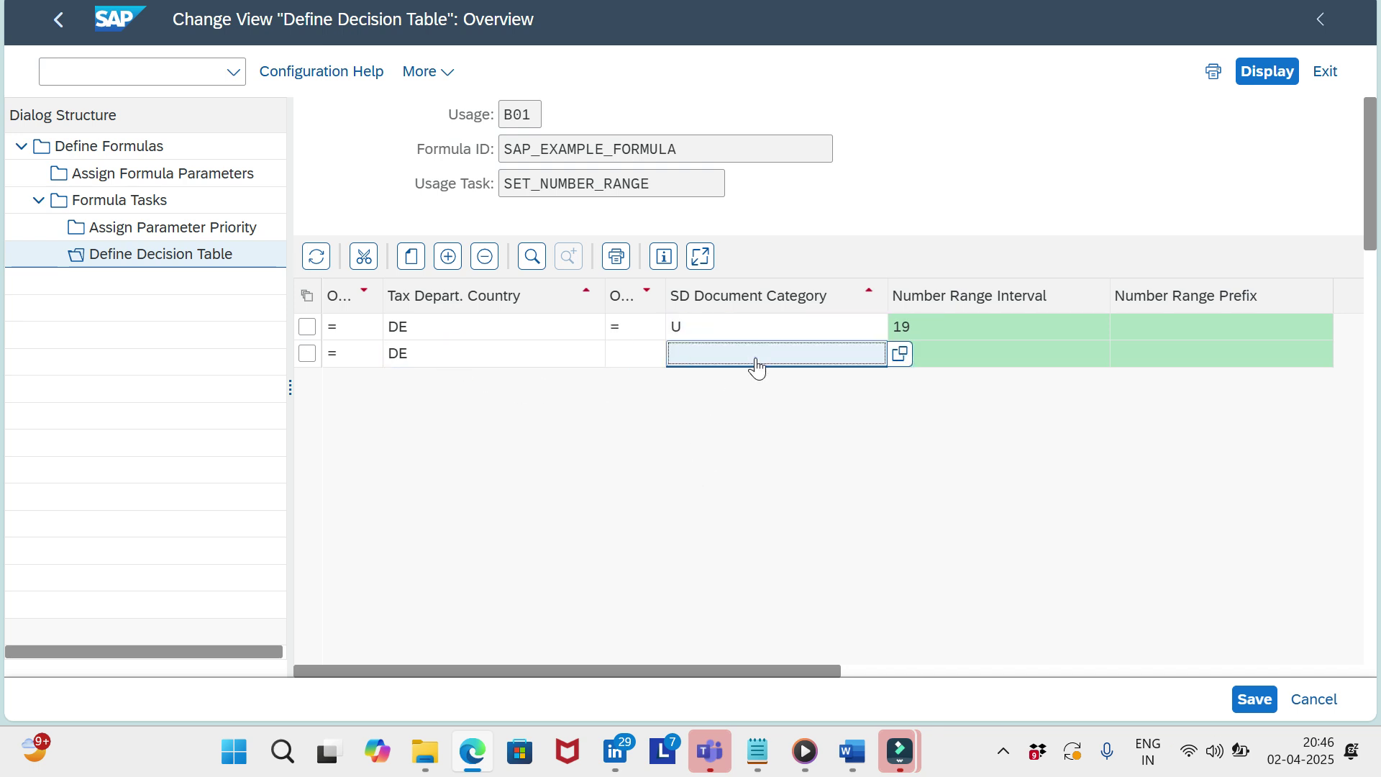
pyautogui.moveTo(823, 670); pyautogui.dragTo(675, 670)
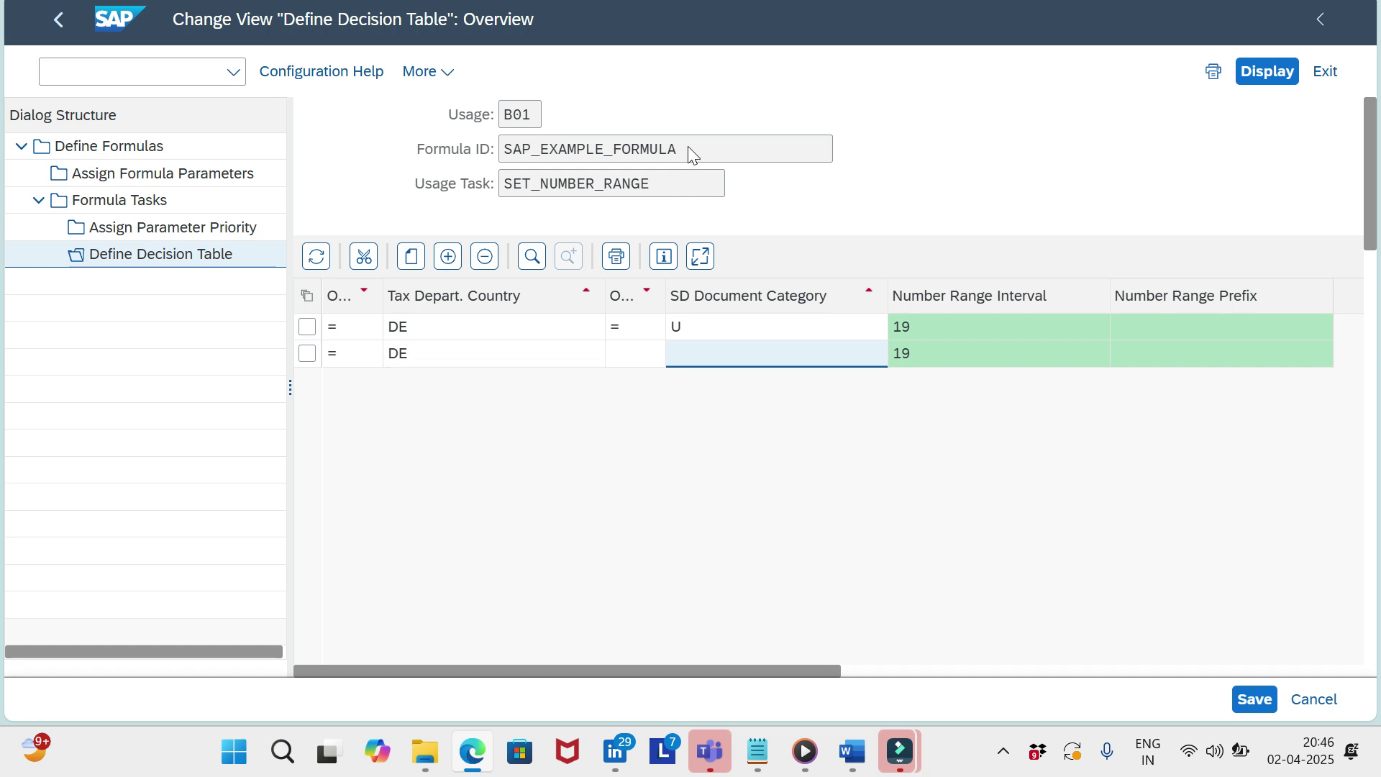
pyautogui.moveTo(691, 154); pyautogui.dragTo(478, 150)
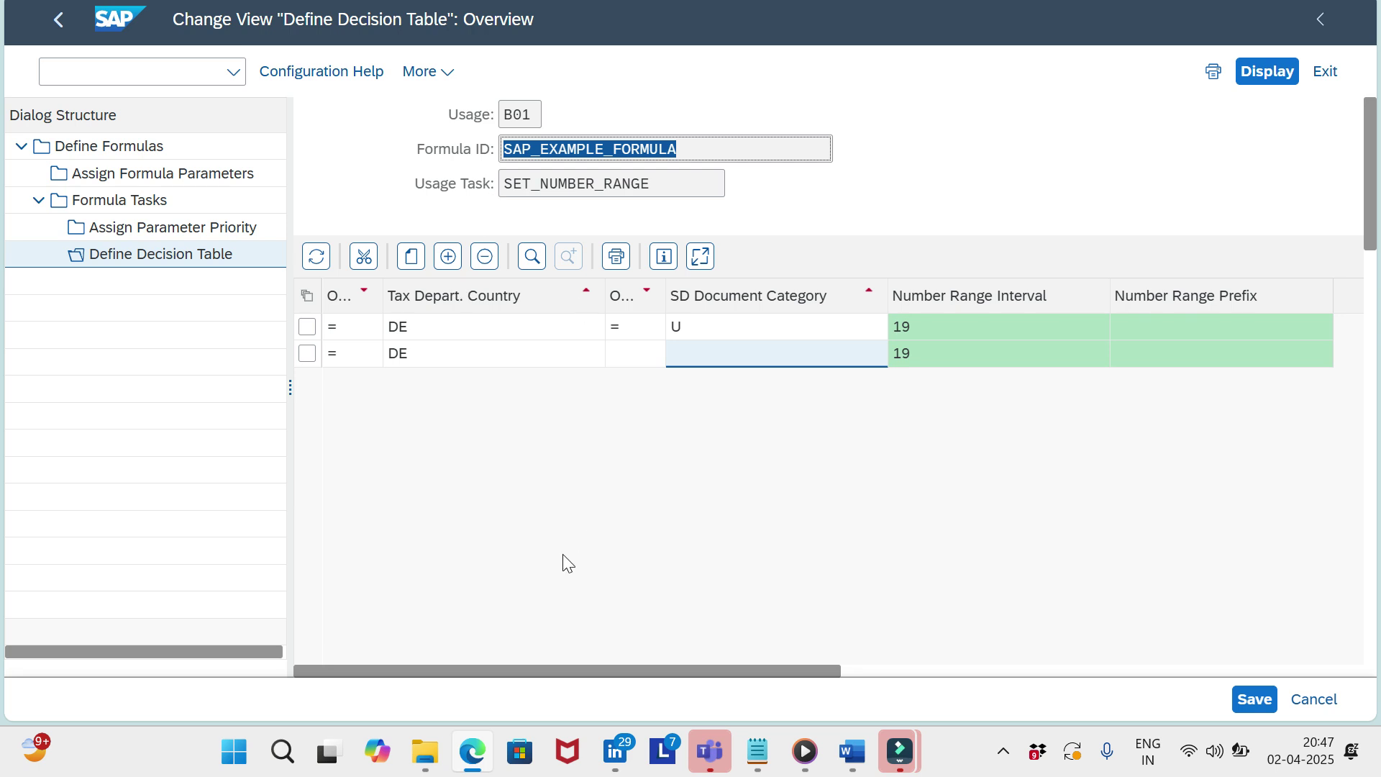
# Step: Back out of Define Formulas to the Display IMG and scroll up to the Billing Documents activities
pyautogui.press('F3')
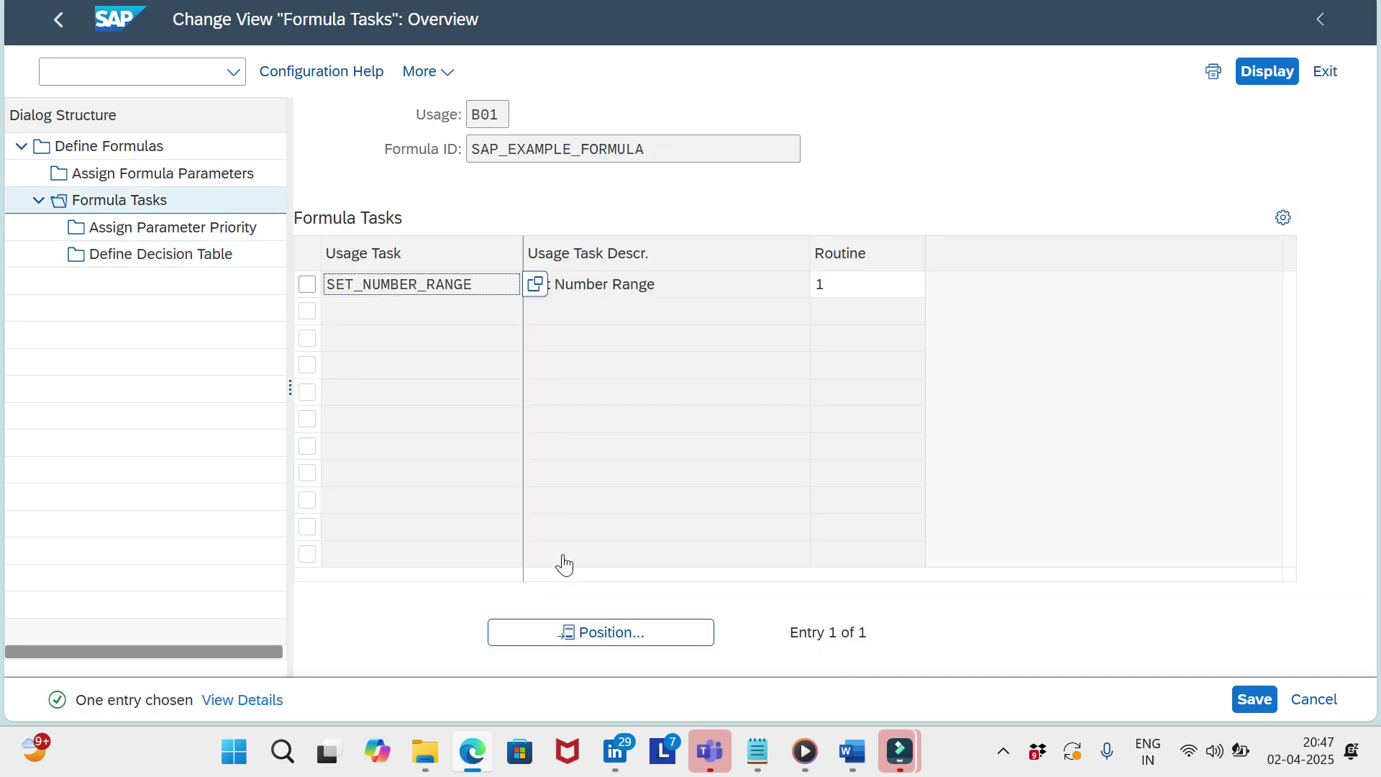
pyautogui.press('F3')
pyautogui.press('F3')
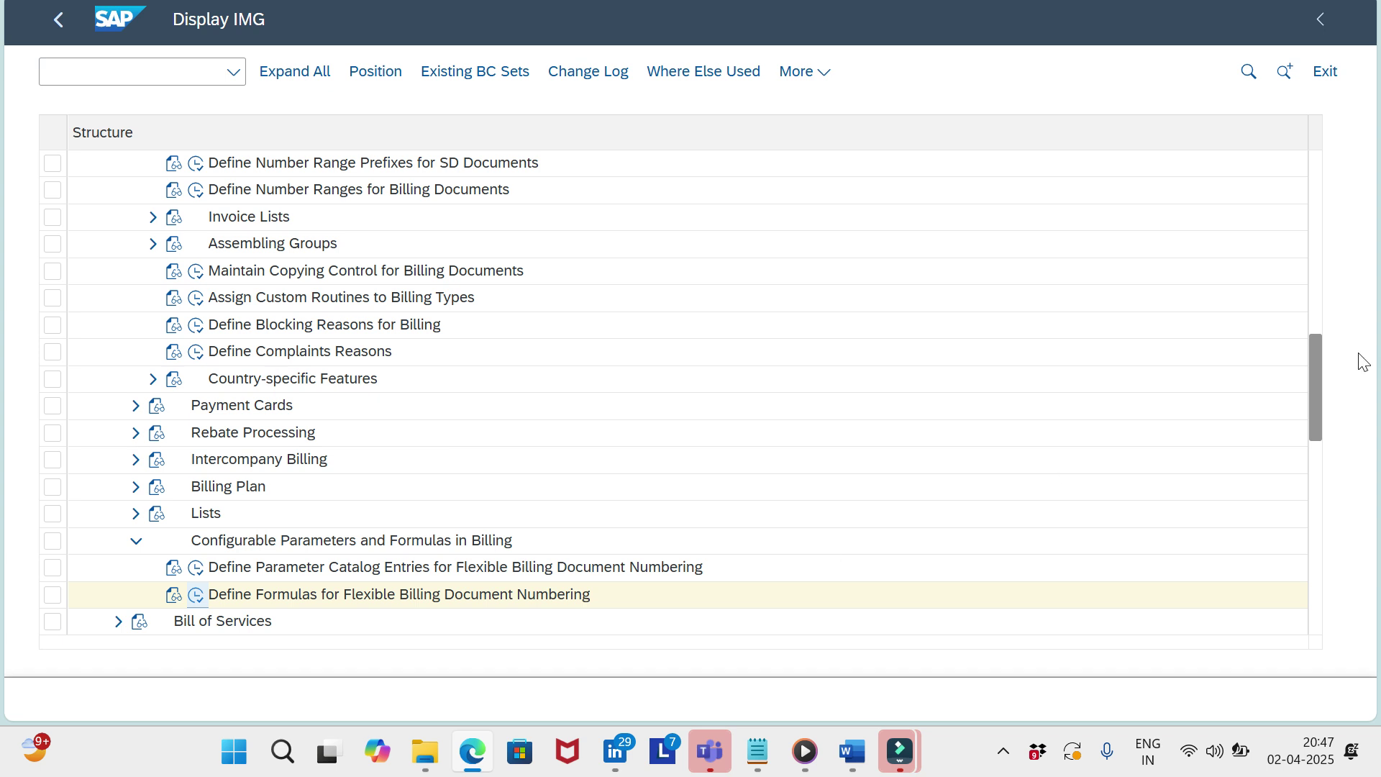
pyautogui.click(1309, 394)
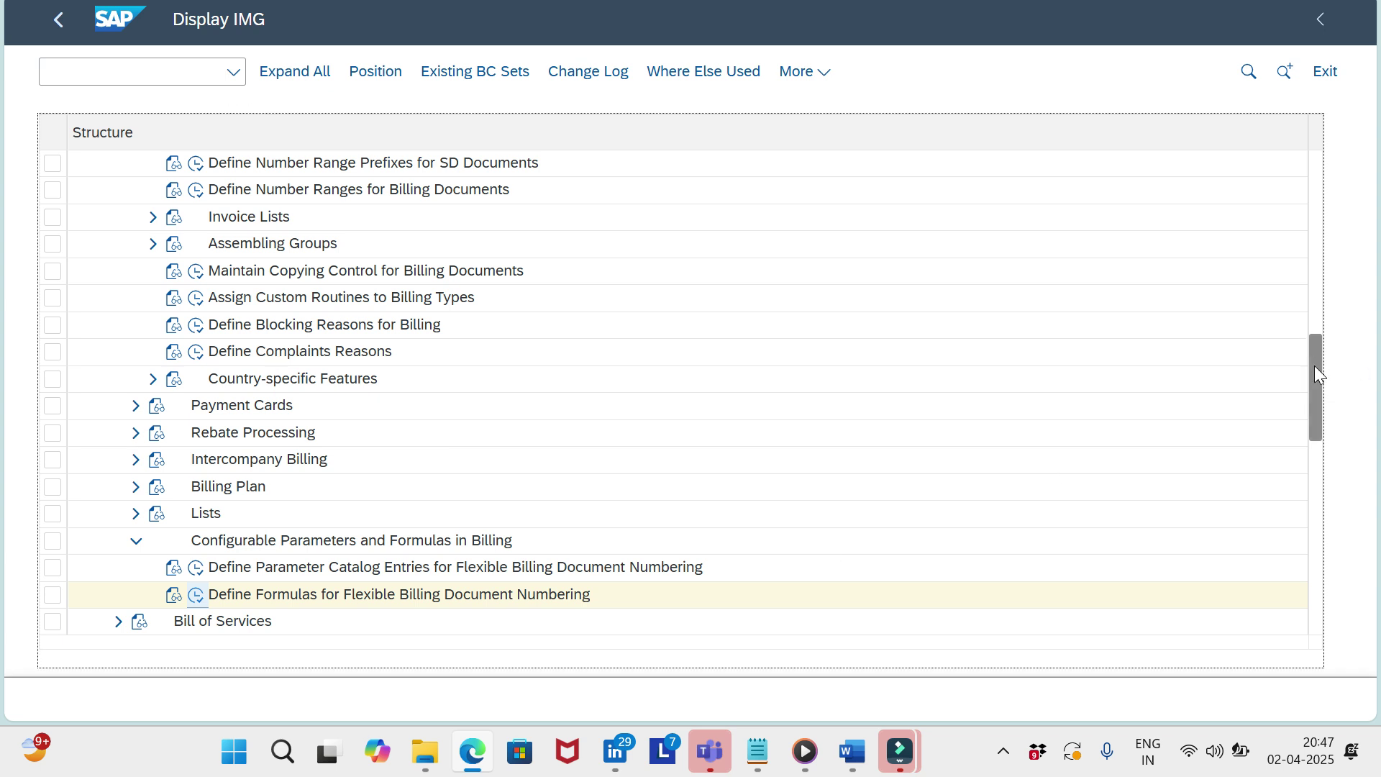
pyautogui.moveTo(1315, 374)
pyautogui.mouseDown()
pyautogui.moveTo(1313, 275)
pyautogui.moveTo(1310, 363)
pyautogui.mouseUp()
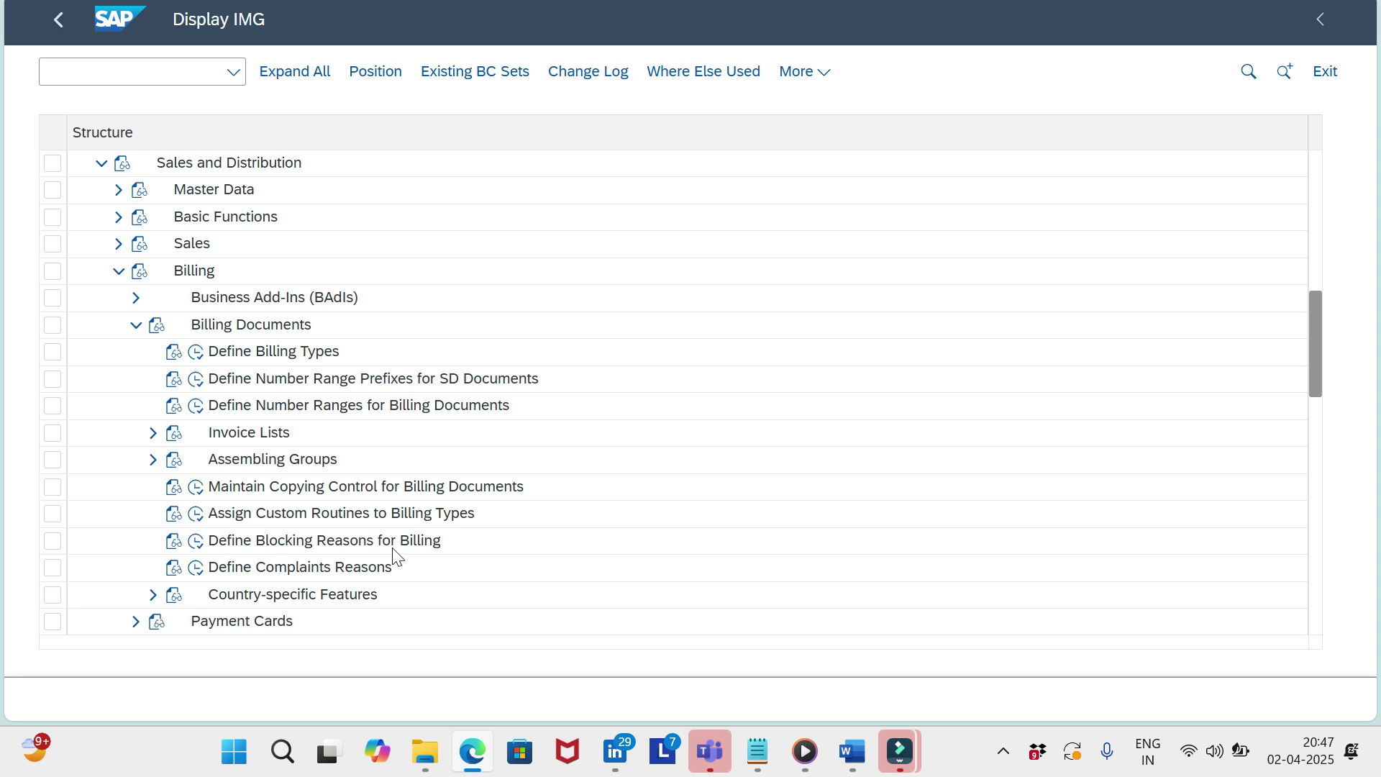
pyautogui.click(195, 514)
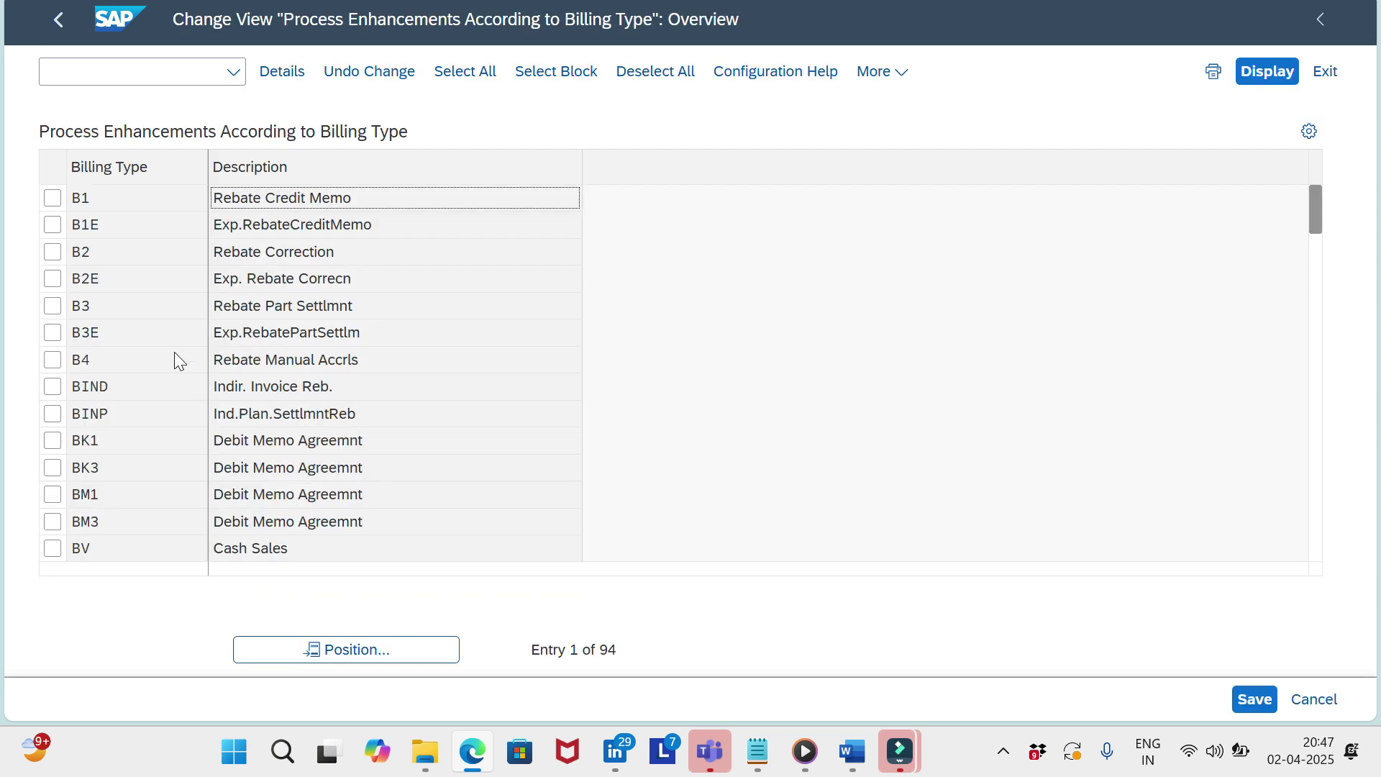
pyautogui.click(105, 199)
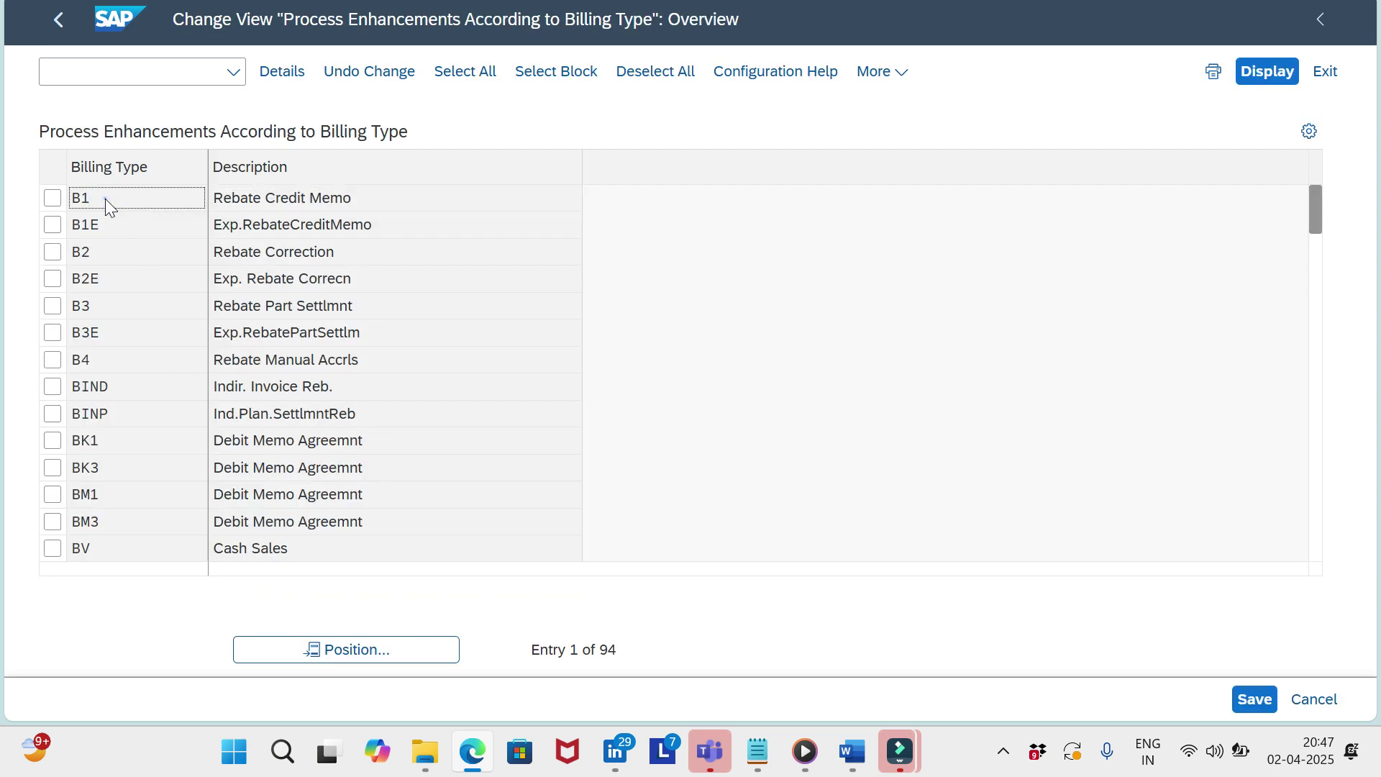
pyautogui.doubleClick(105, 198)
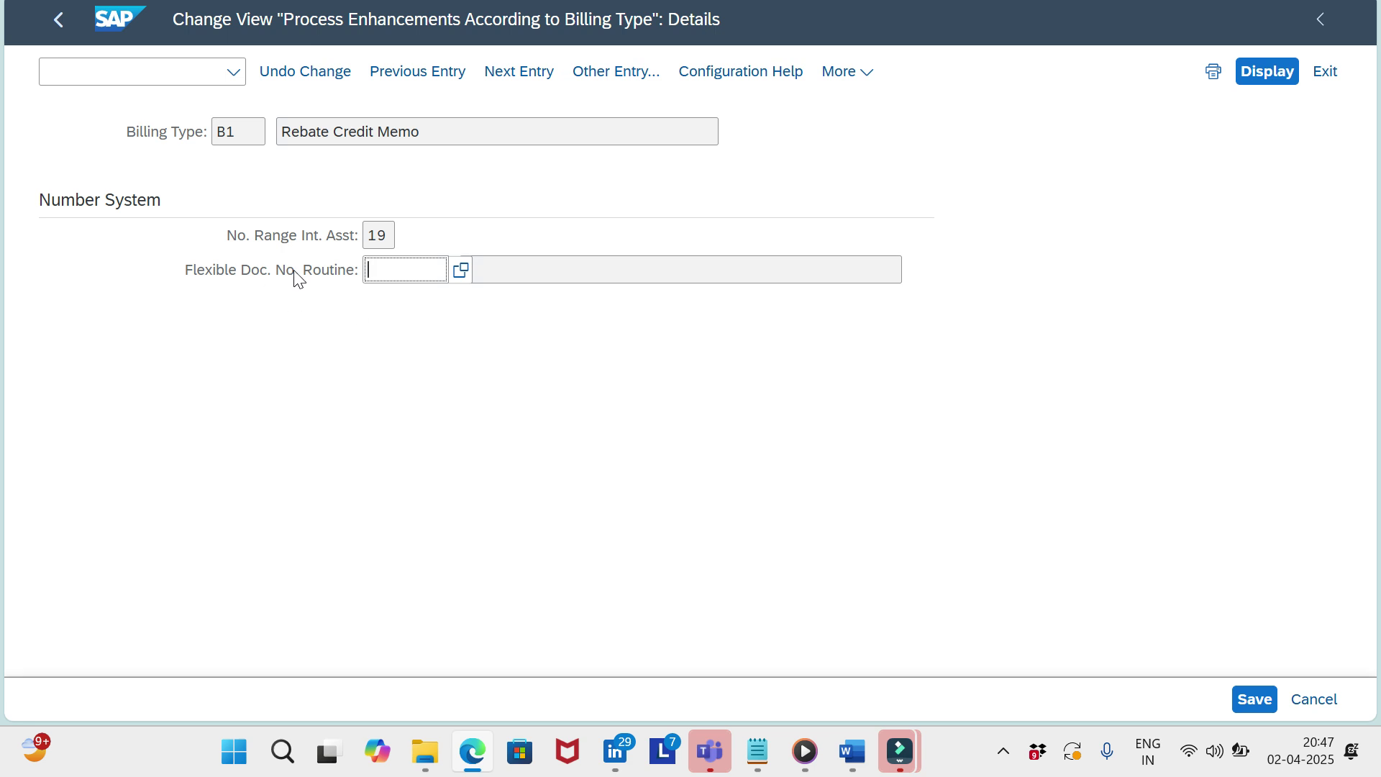
pyautogui.click(369, 271)
pyautogui.press('F3')
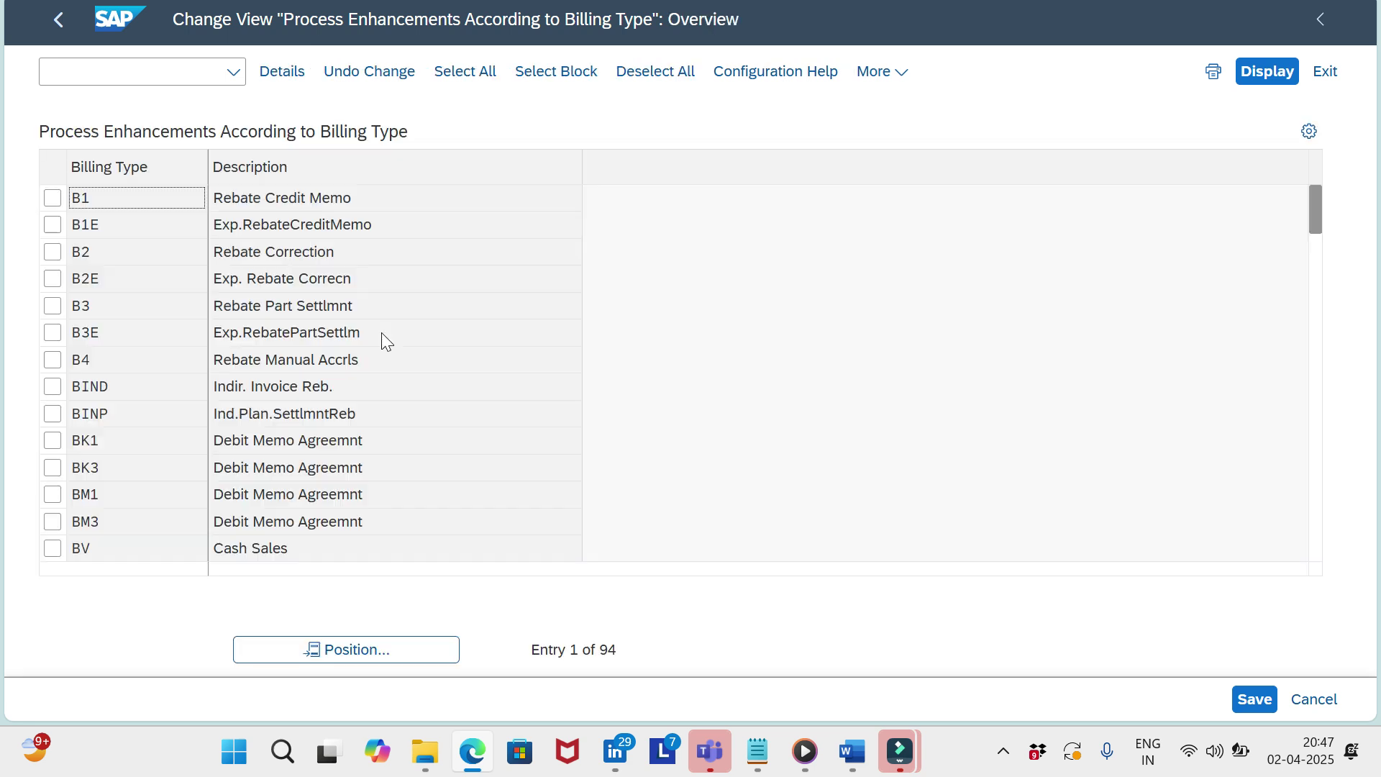
pyautogui.press('F3')
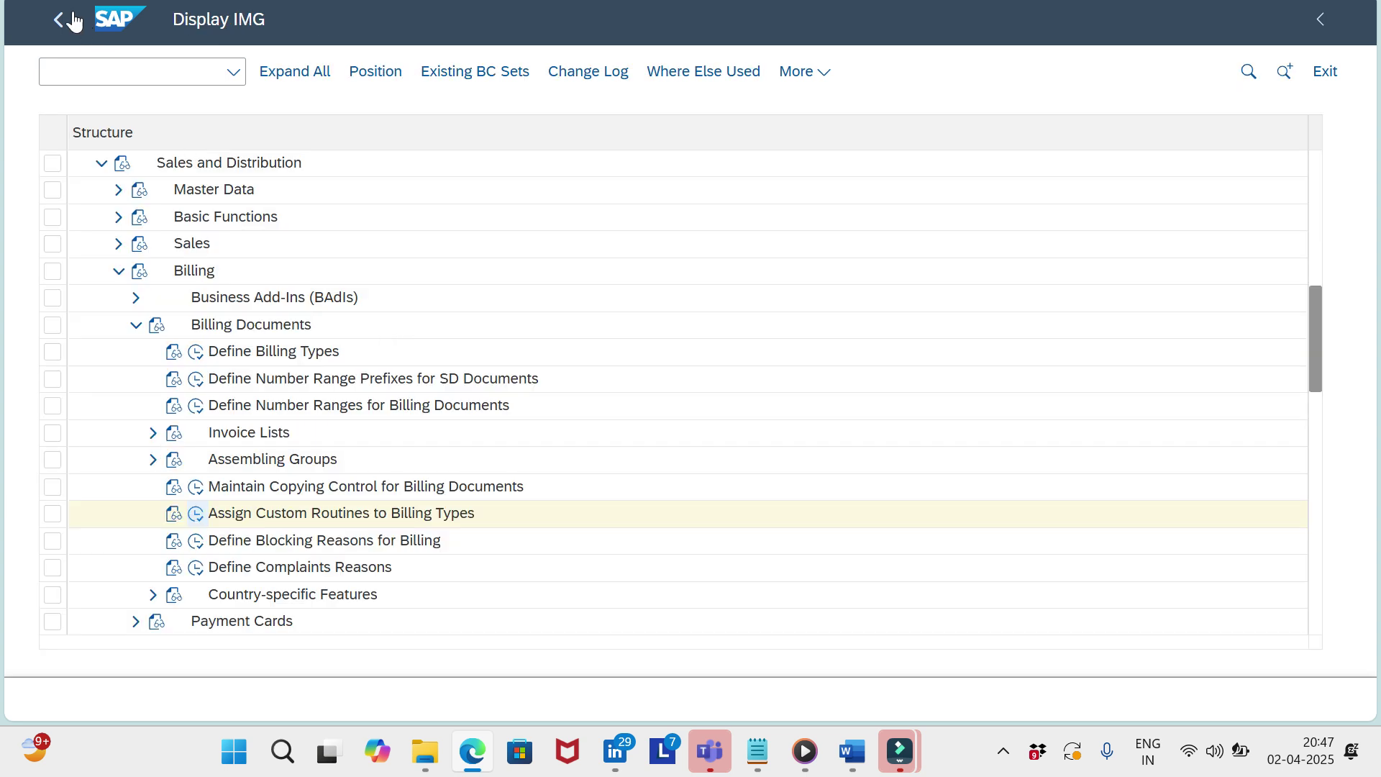
# Step: Expand System Adaptation and run Define Custom Routines for Flexible Billing Document Numbering
pyautogui.scroll(-5, 679, 299)
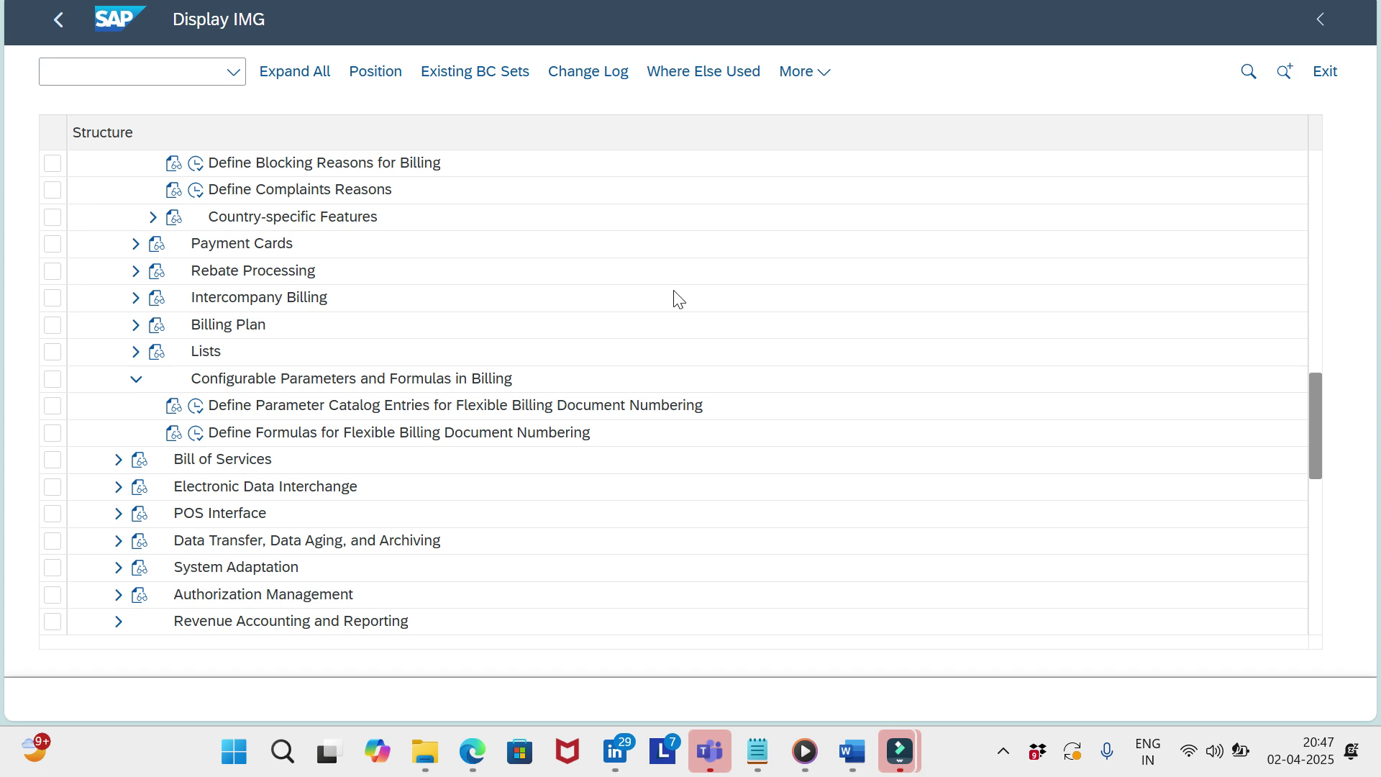
pyautogui.click(119, 581)
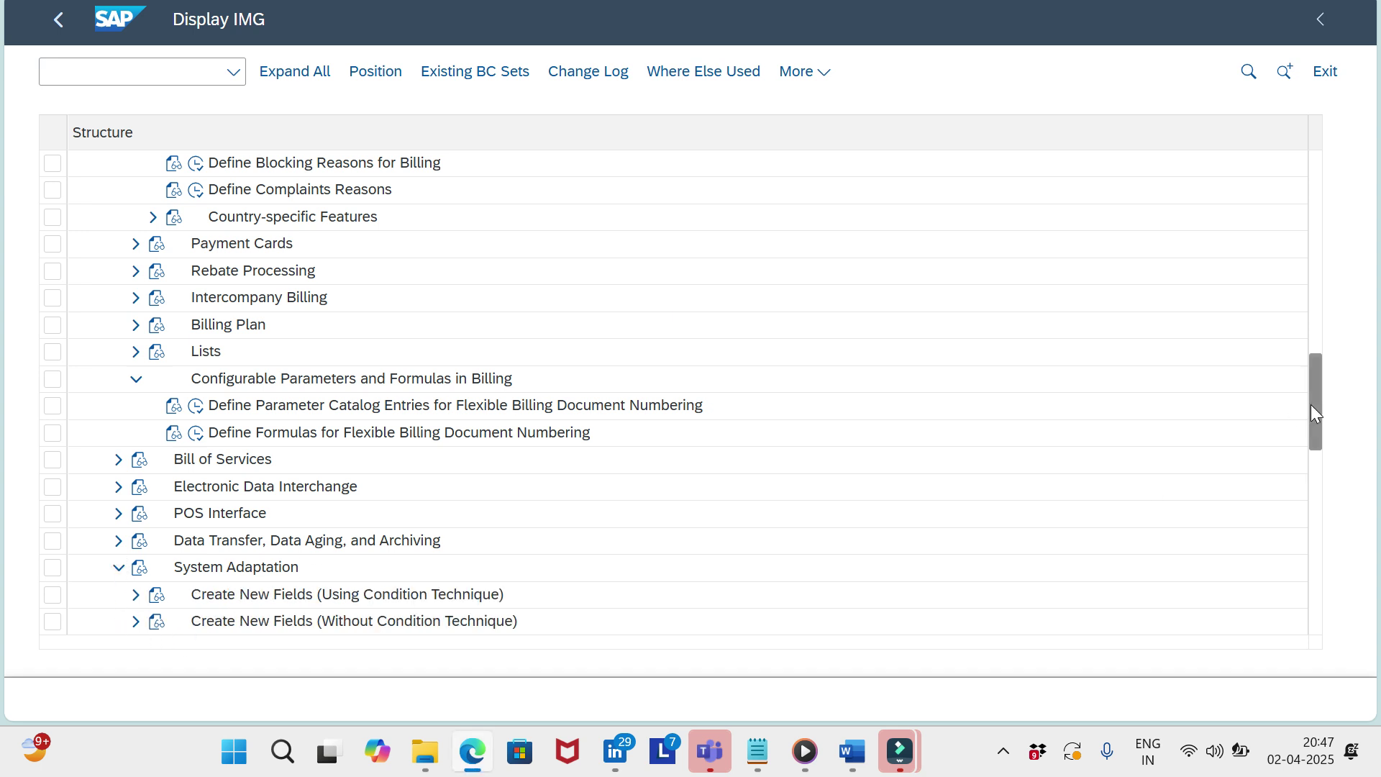
pyautogui.moveTo(1310, 405); pyautogui.dragTo(1299, 439)
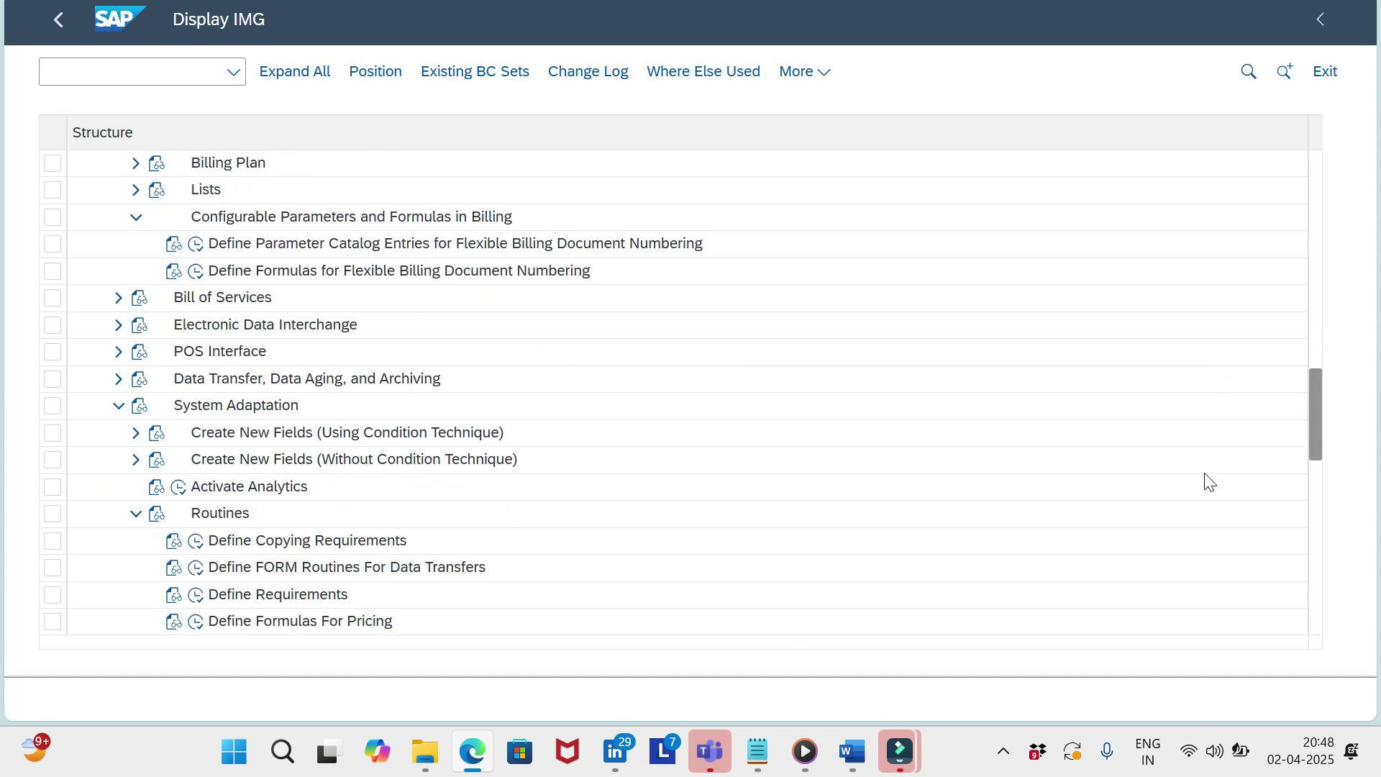
pyautogui.moveTo(1315, 425); pyautogui.dragTo(1307, 466)
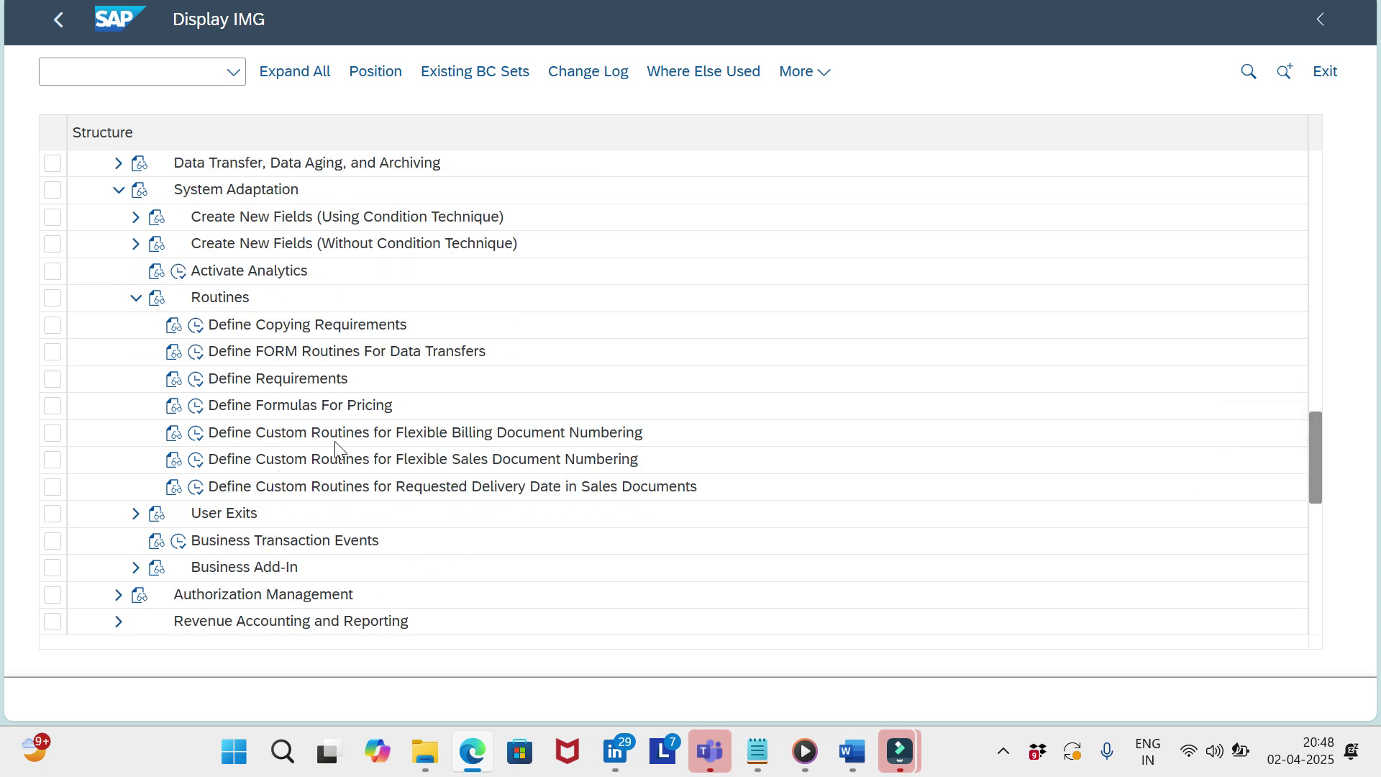
pyautogui.click(196, 434)
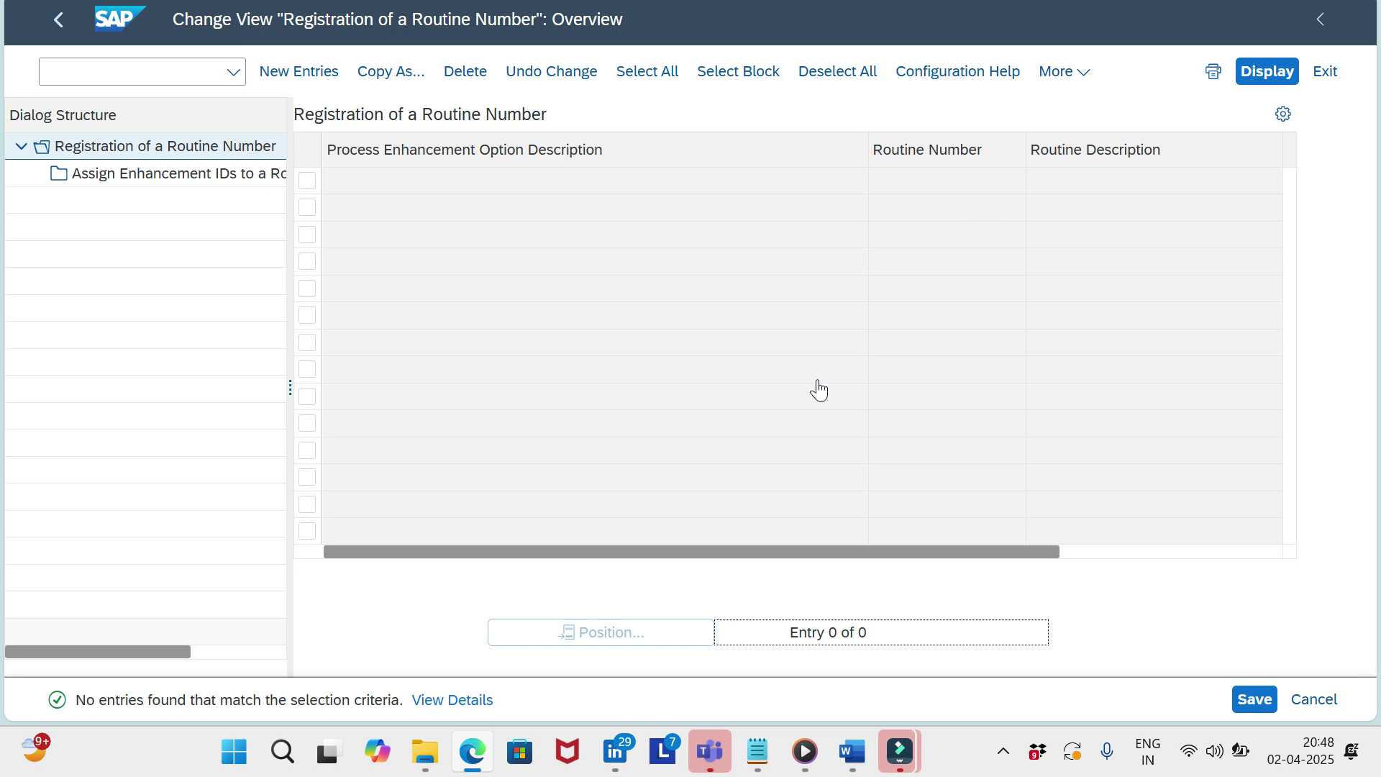
# Step: Start a new routine registration and check the field help's lowest allowed routine number, 3000000
pyautogui.click(912, 180)
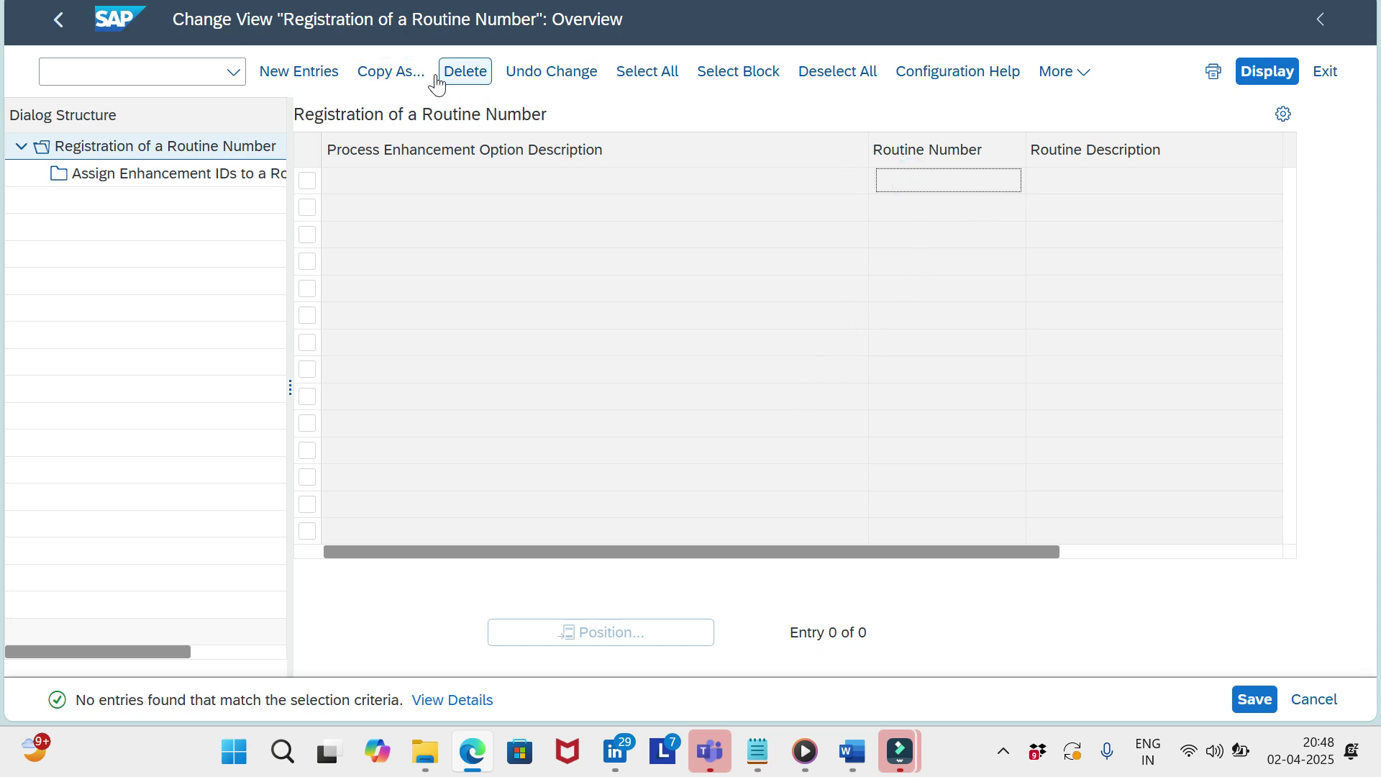
pyautogui.click(317, 72)
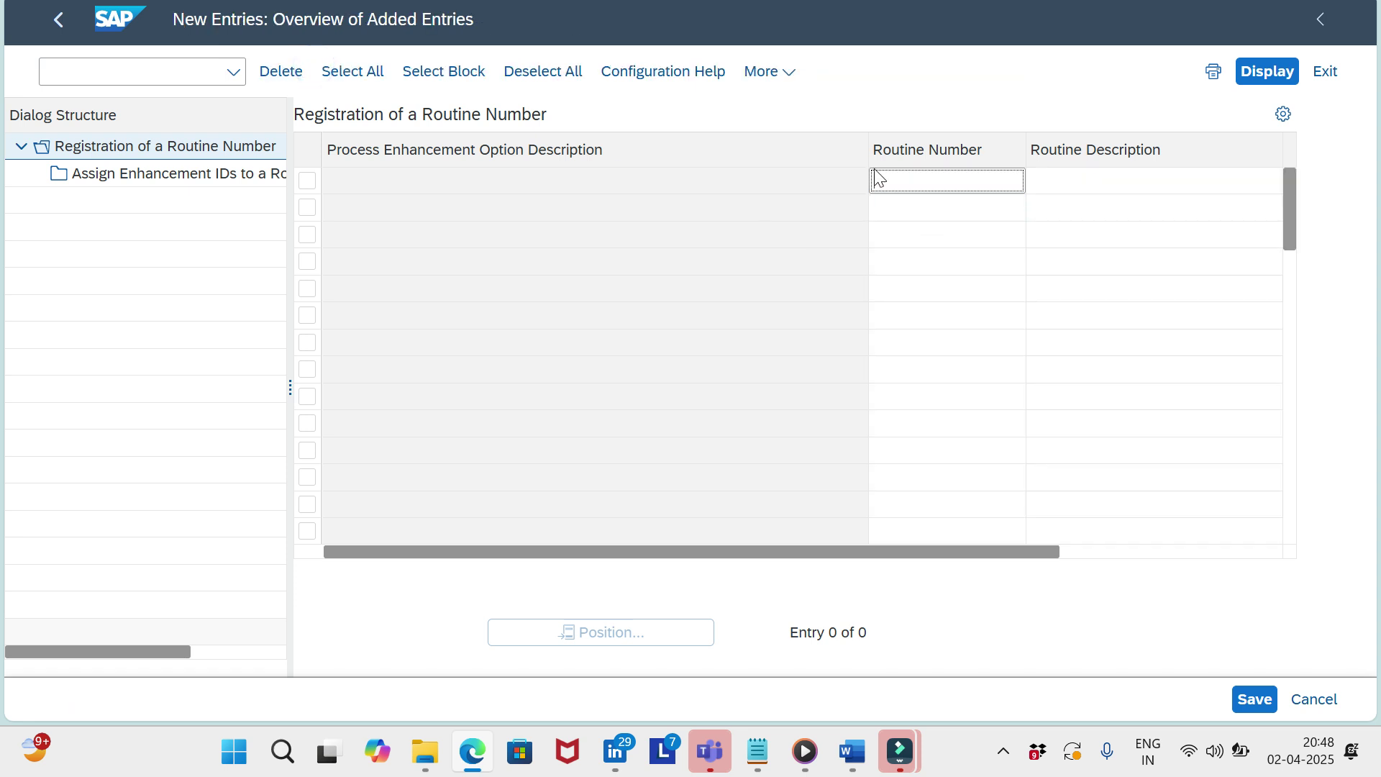
pyautogui.click(911, 175)
pyautogui.press('F1')
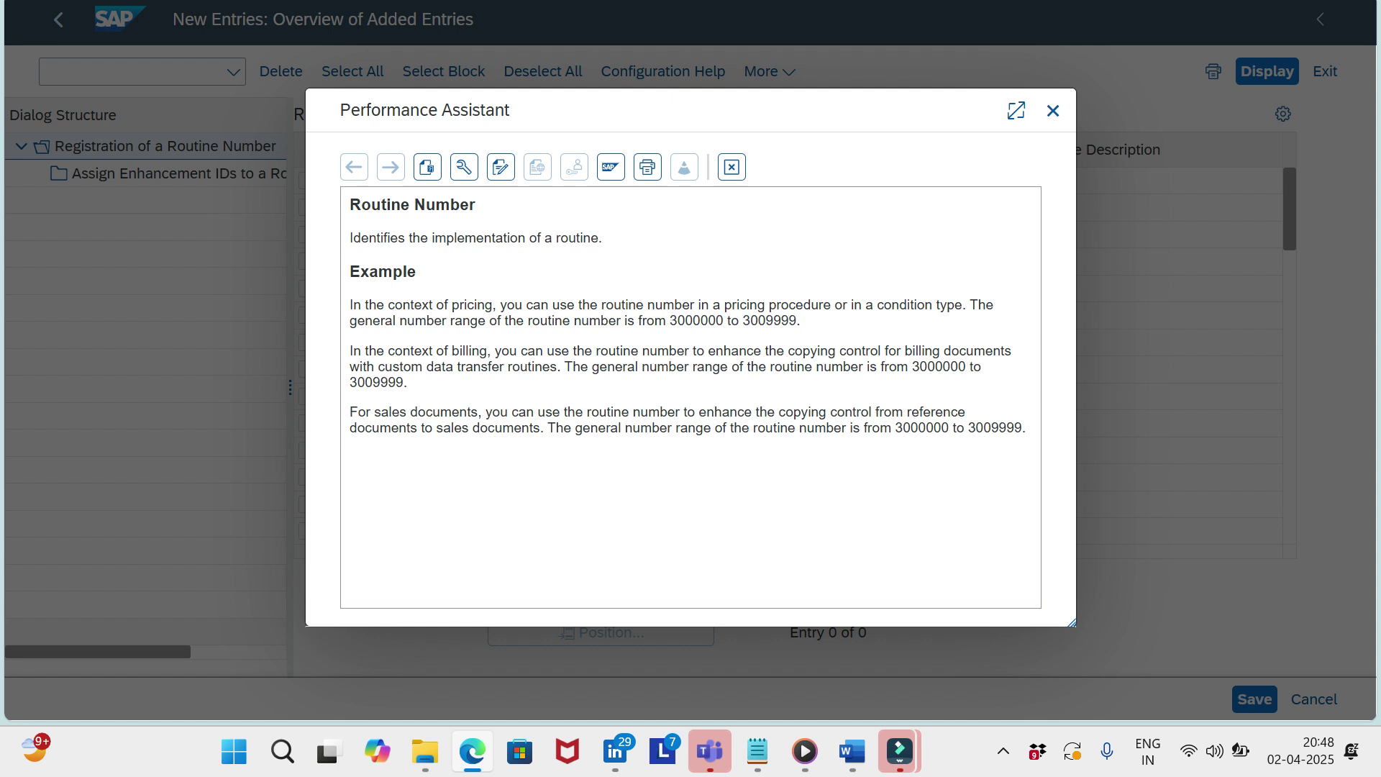
pyautogui.moveTo(670, 321); pyautogui.dragTo(719, 333)
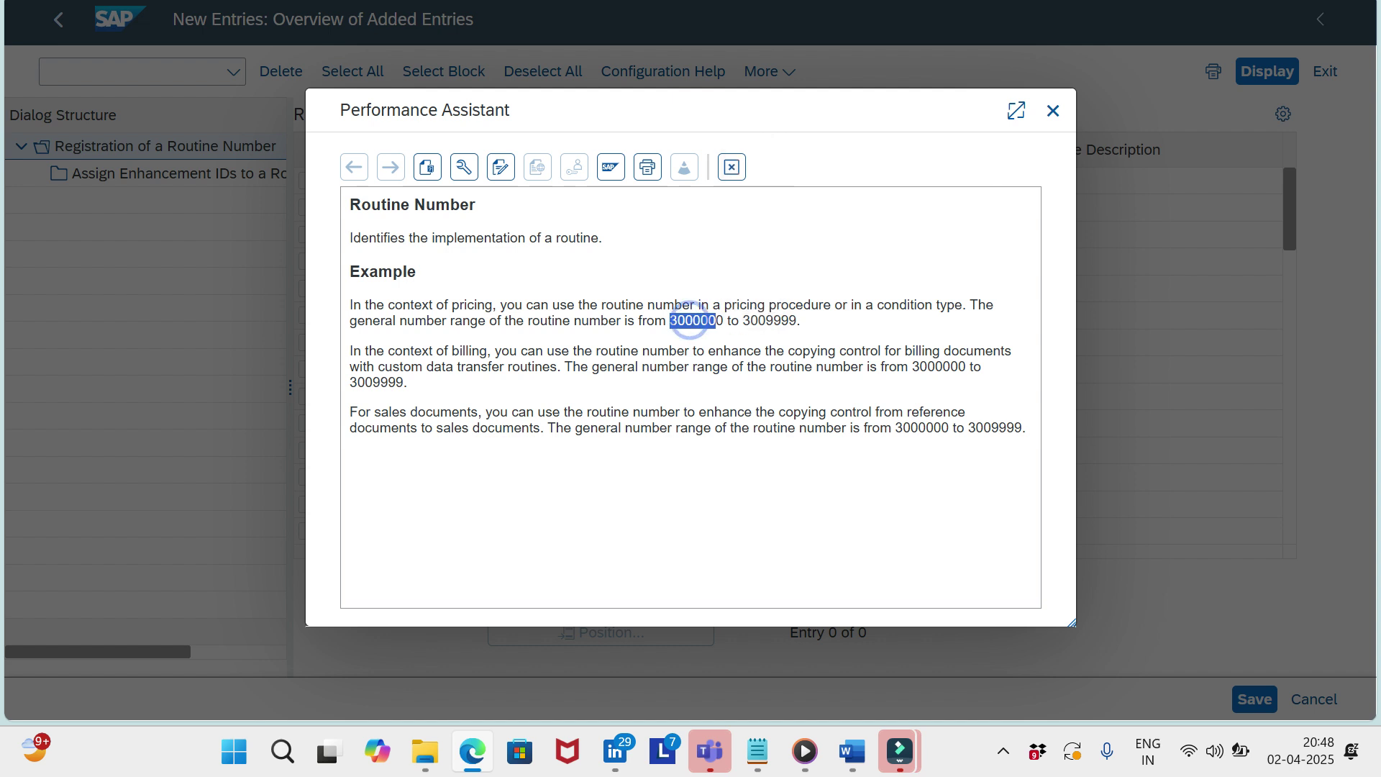
pyautogui.moveTo(1053, 110); pyautogui.dragTo(982, 236)
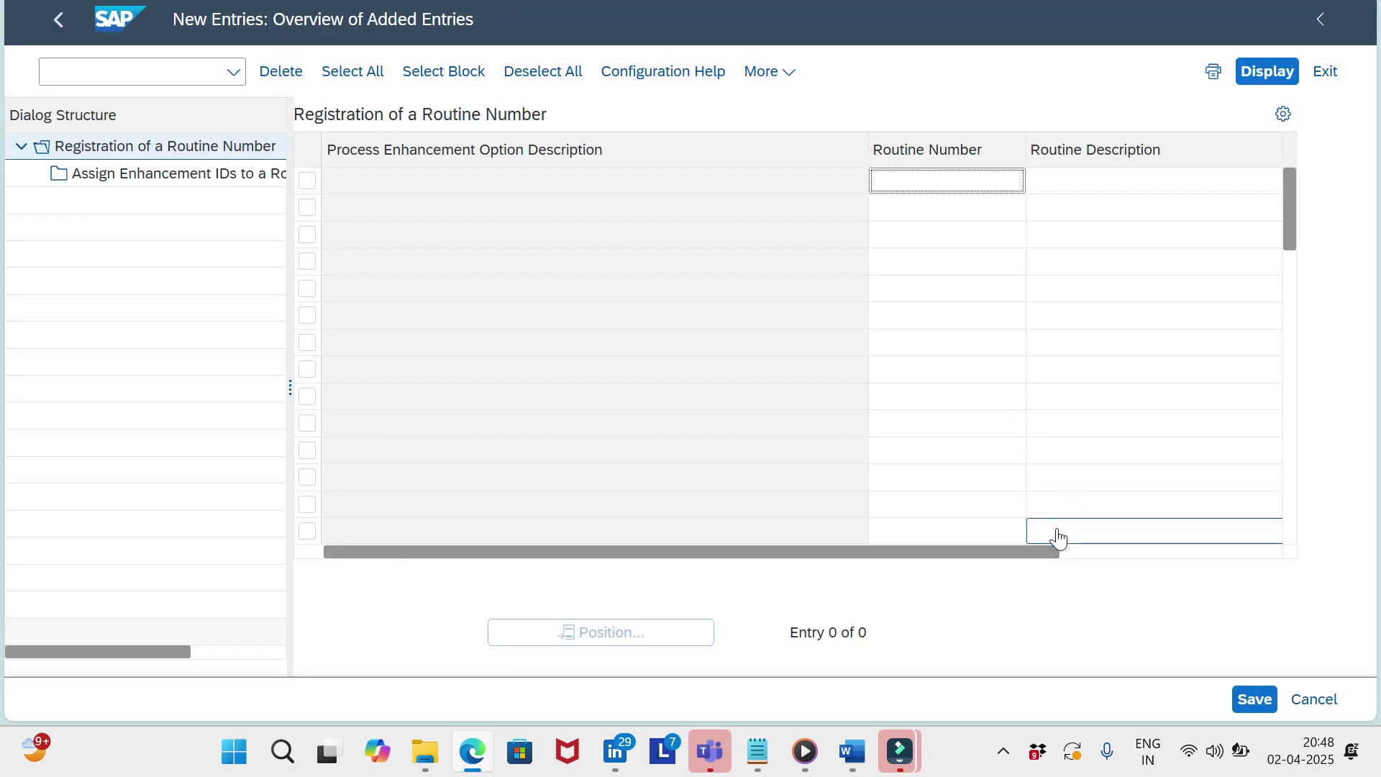
pyautogui.moveTo(1041, 550); pyautogui.dragTo(800, 511)
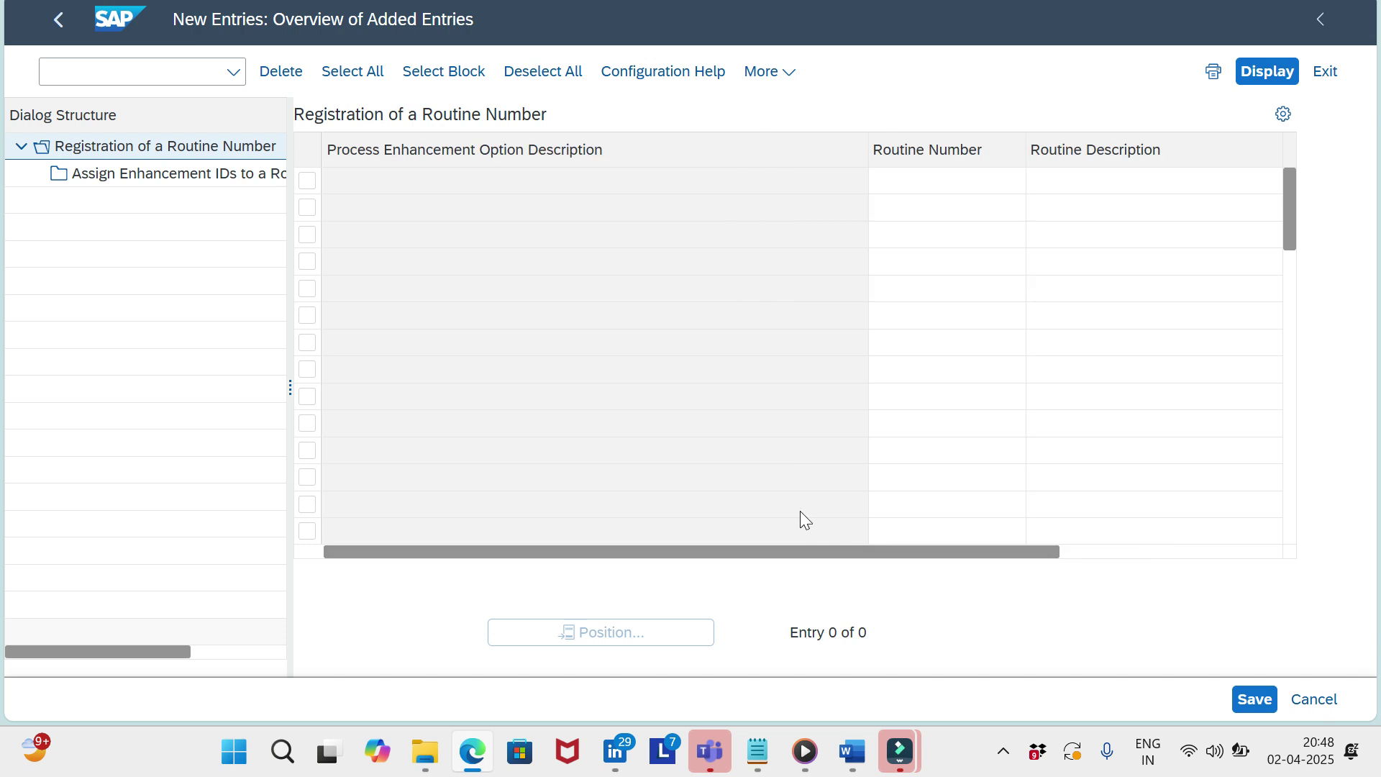
# Step: Register routine 3000001 with description 'test' and show its empty enhancement ID assignments
pyautogui.click(921, 187)
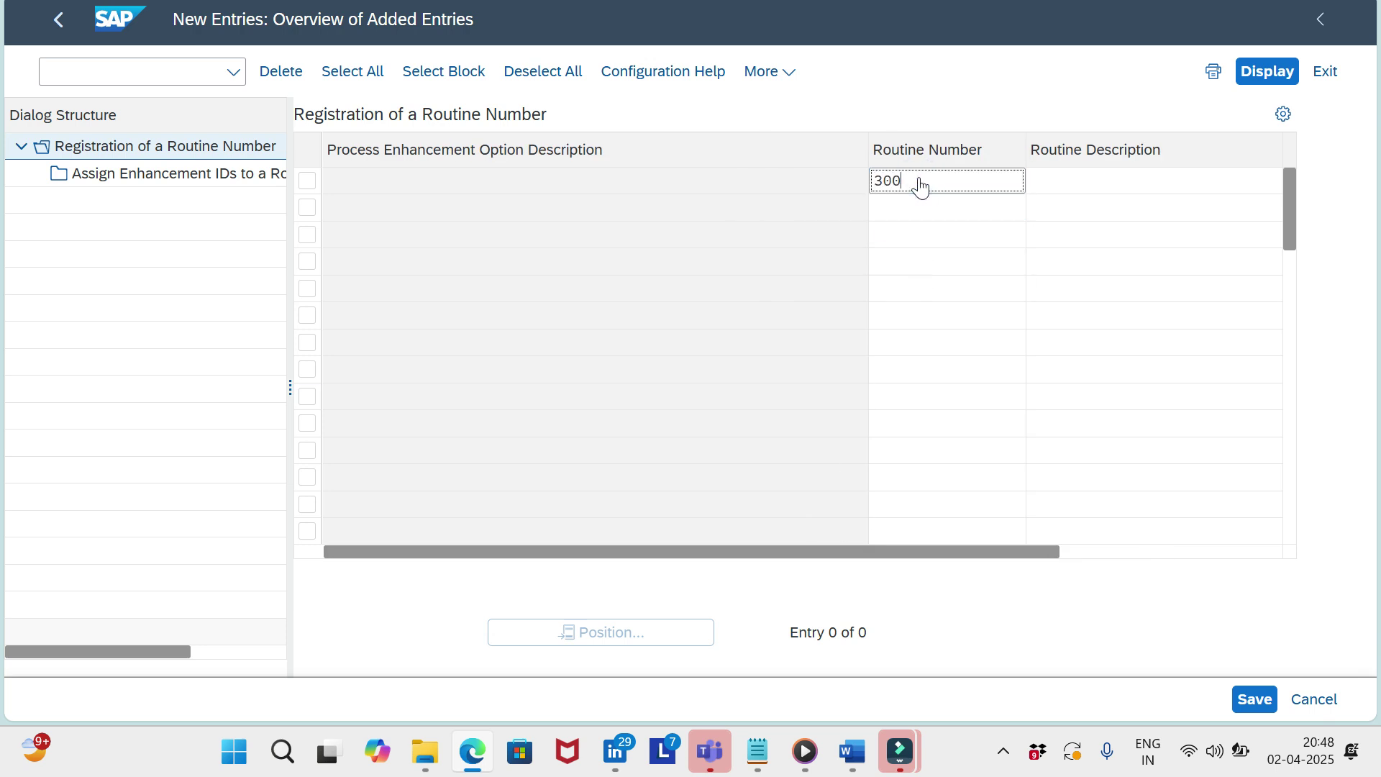
pyautogui.write('3000001')
pyautogui.press('Return')
pyautogui.click(906, 193)
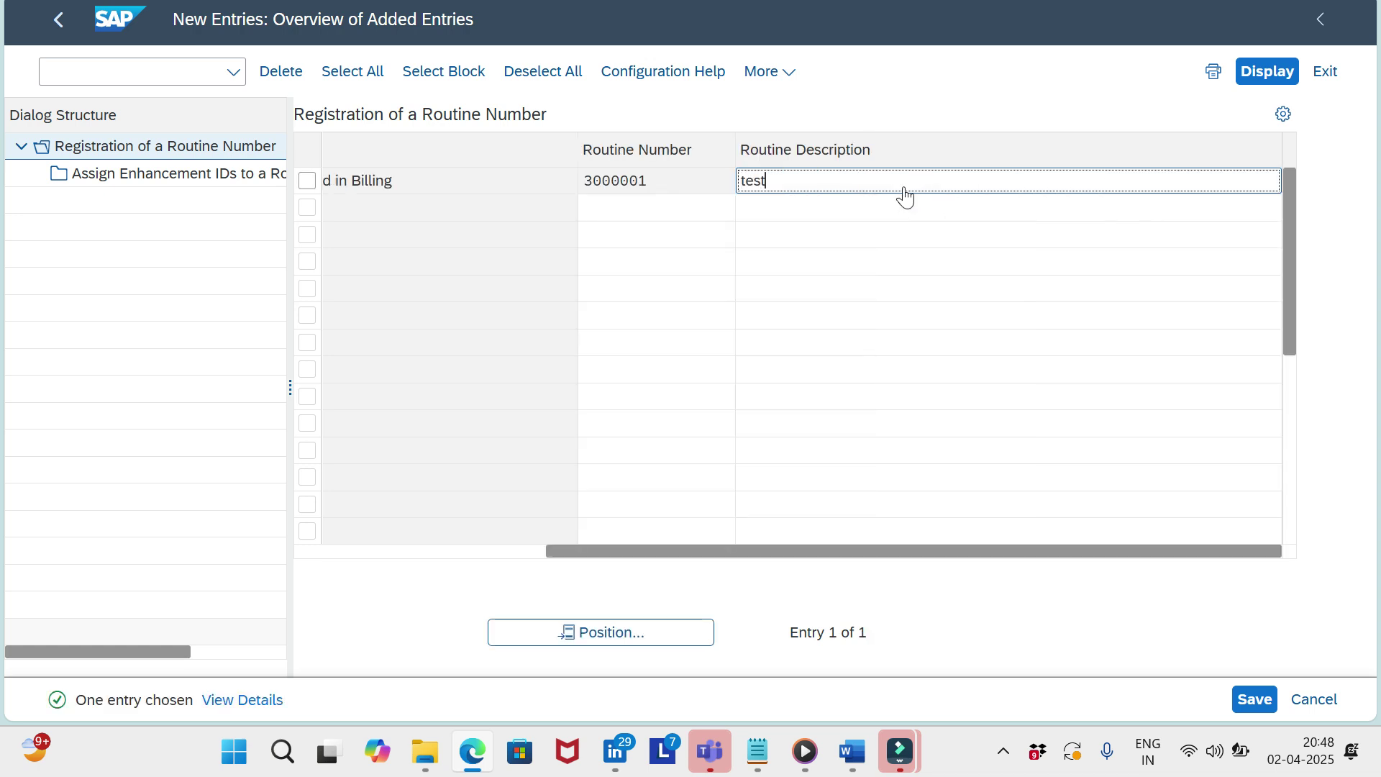
pyautogui.press('Return')
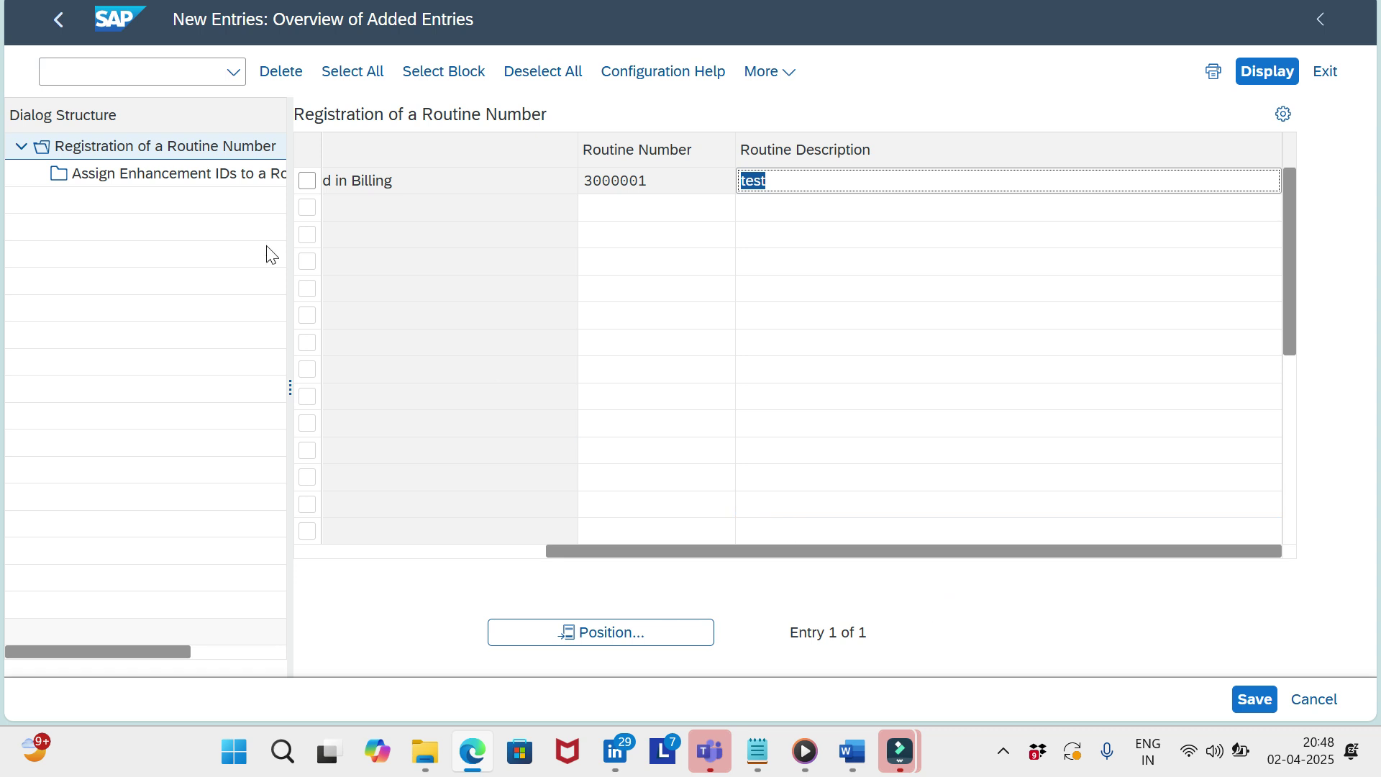
pyautogui.click(307, 181)
pyautogui.doubleClick(162, 186)
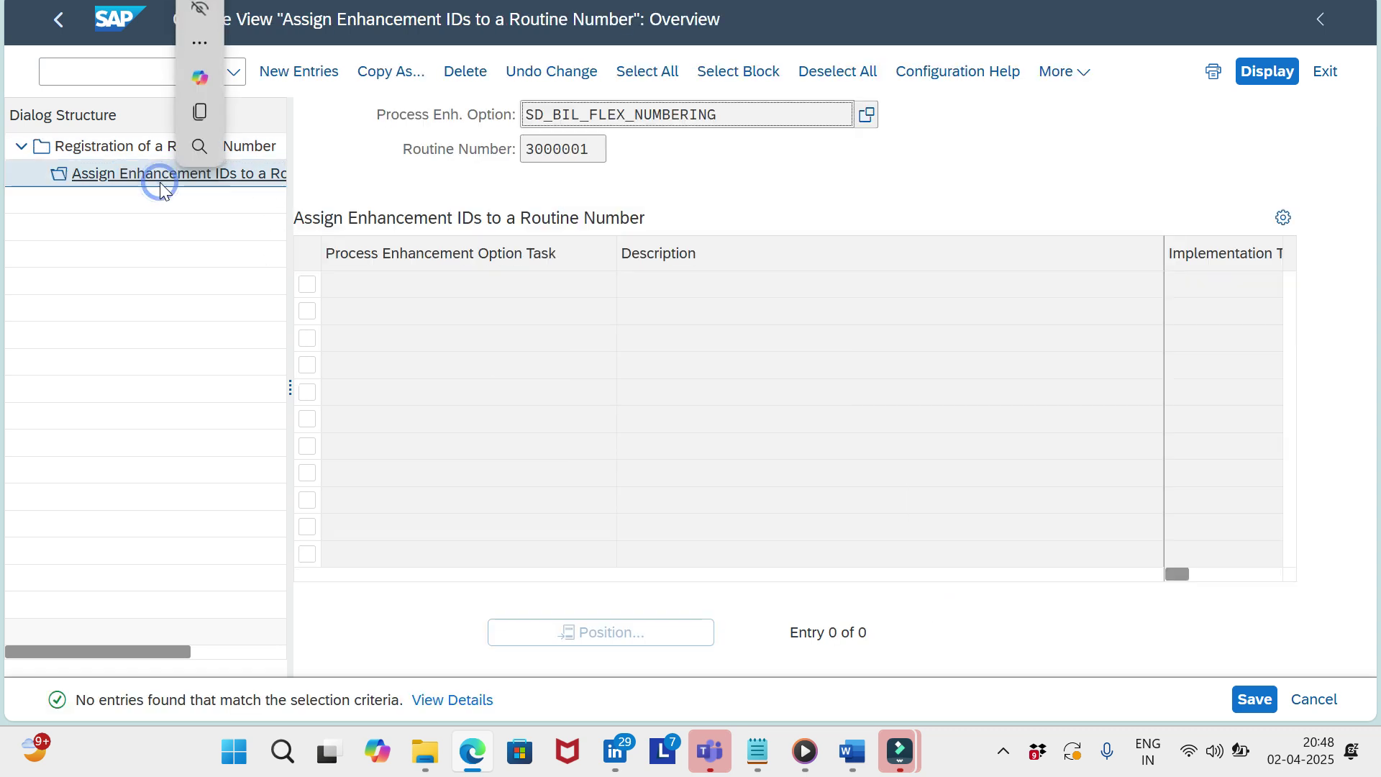
# Step: Add a new entry using the CPF (type B) task of SD_BIL_FLEX_NUMBERING
pyautogui.click(305, 72)
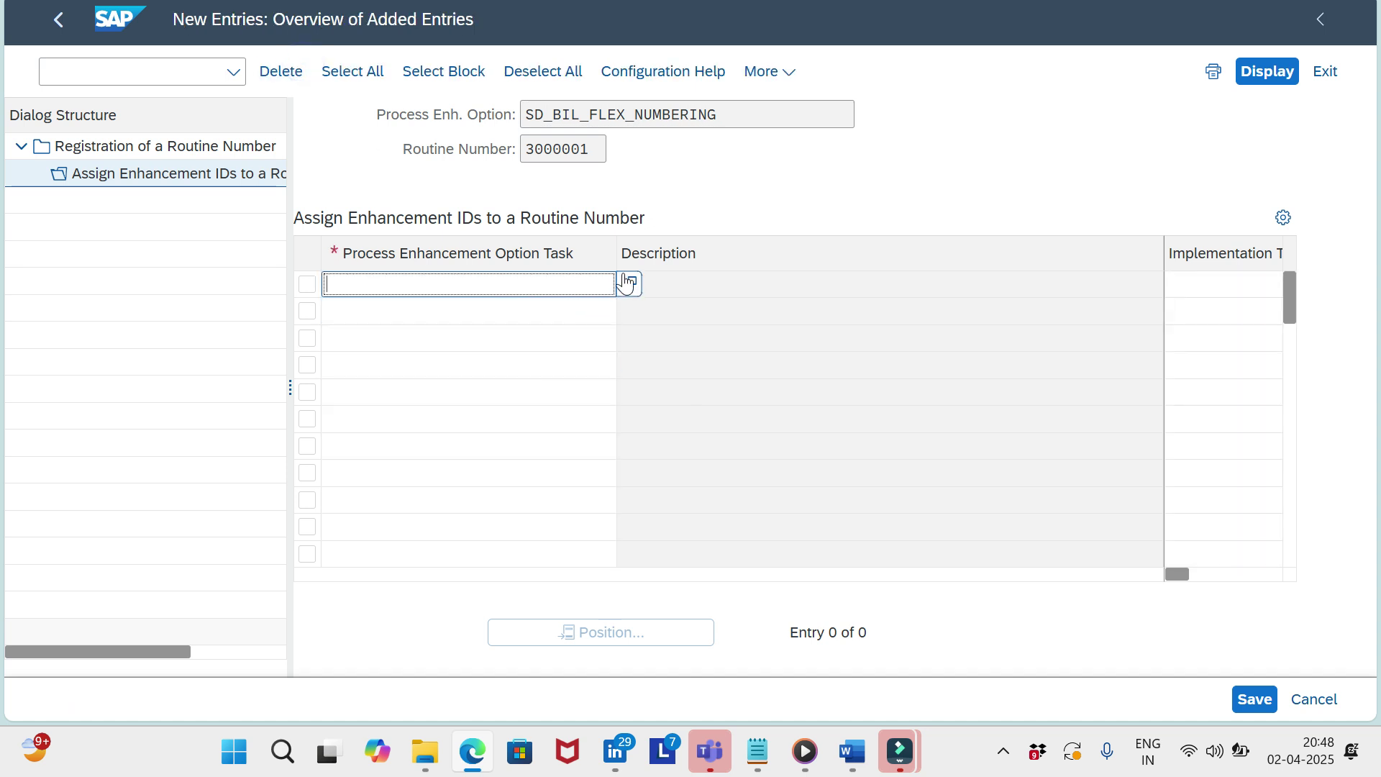
pyautogui.click(630, 285)
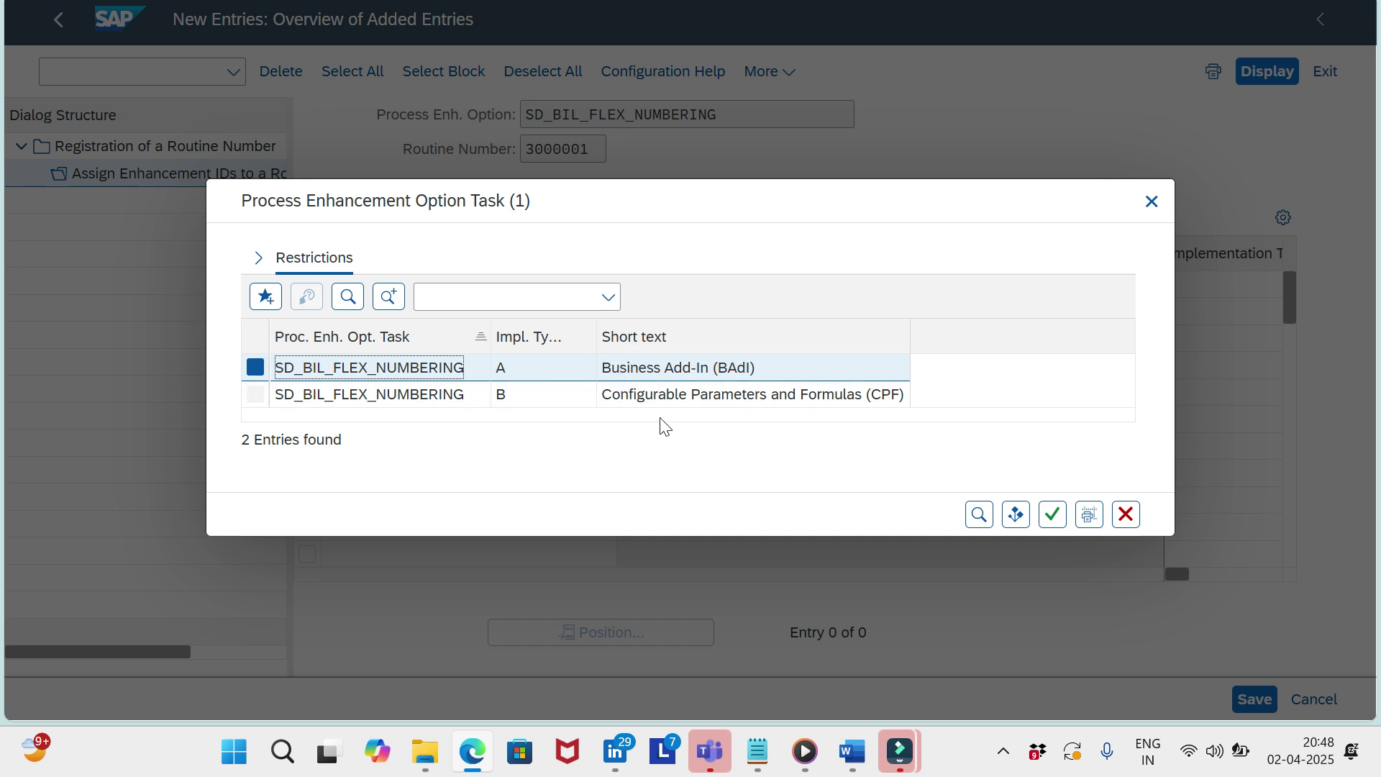
pyautogui.click(426, 400)
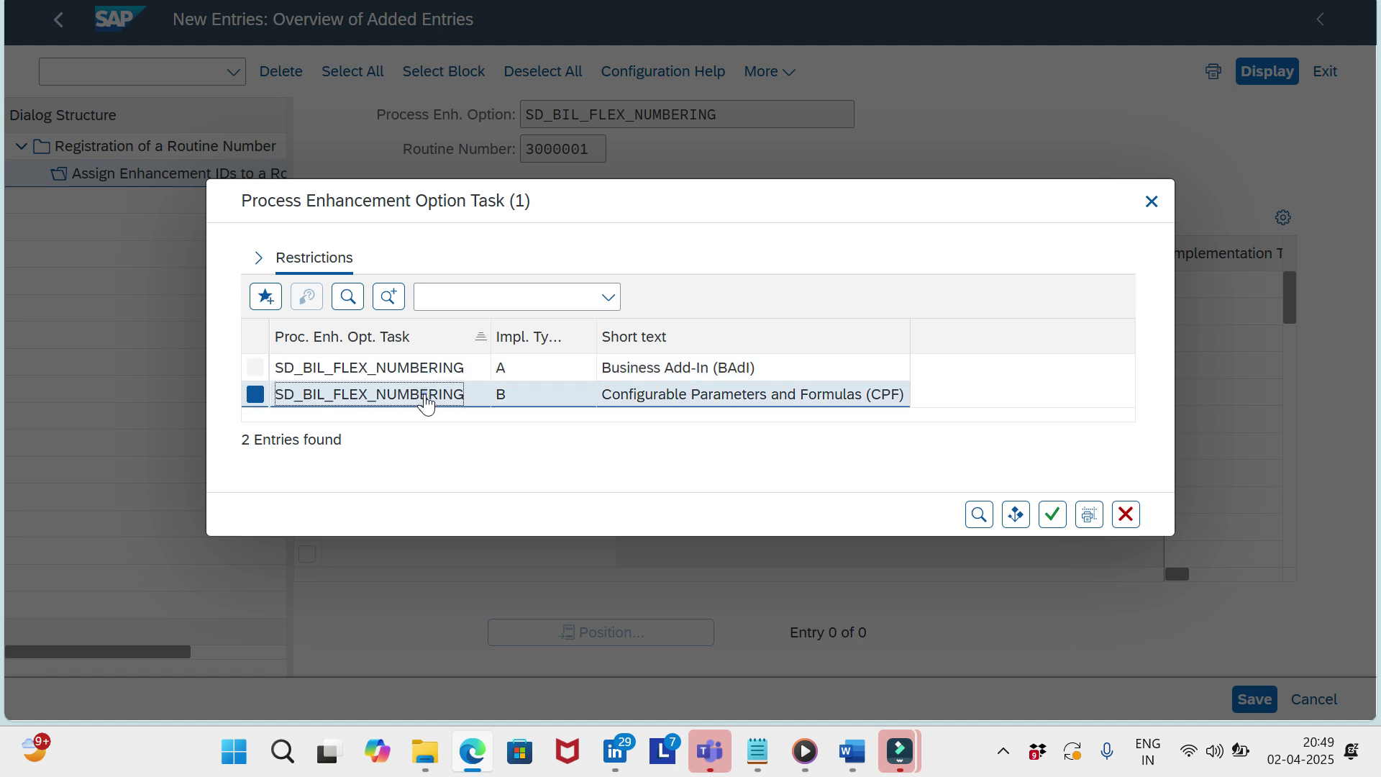
pyautogui.doubleClick(426, 395)
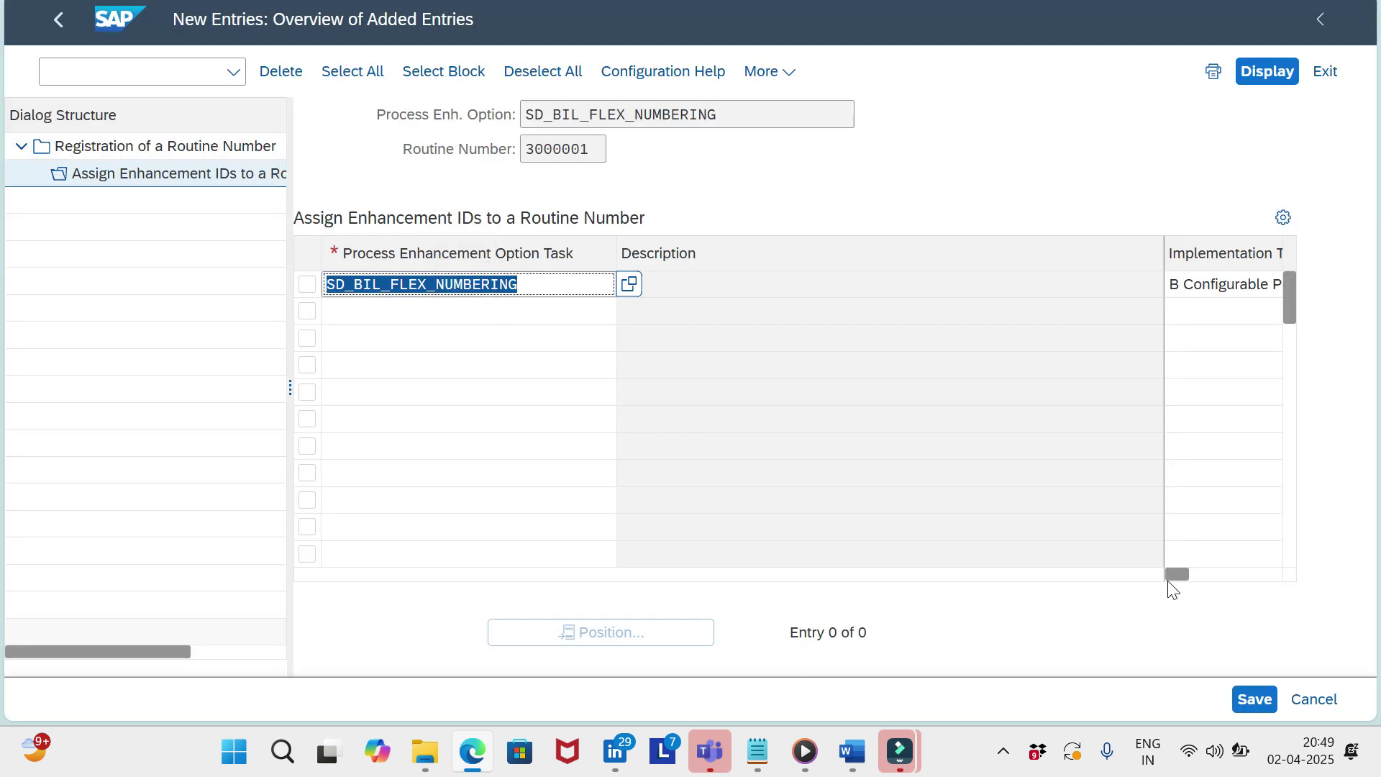
pyautogui.moveTo(1162, 246); pyautogui.dragTo(715, 247)
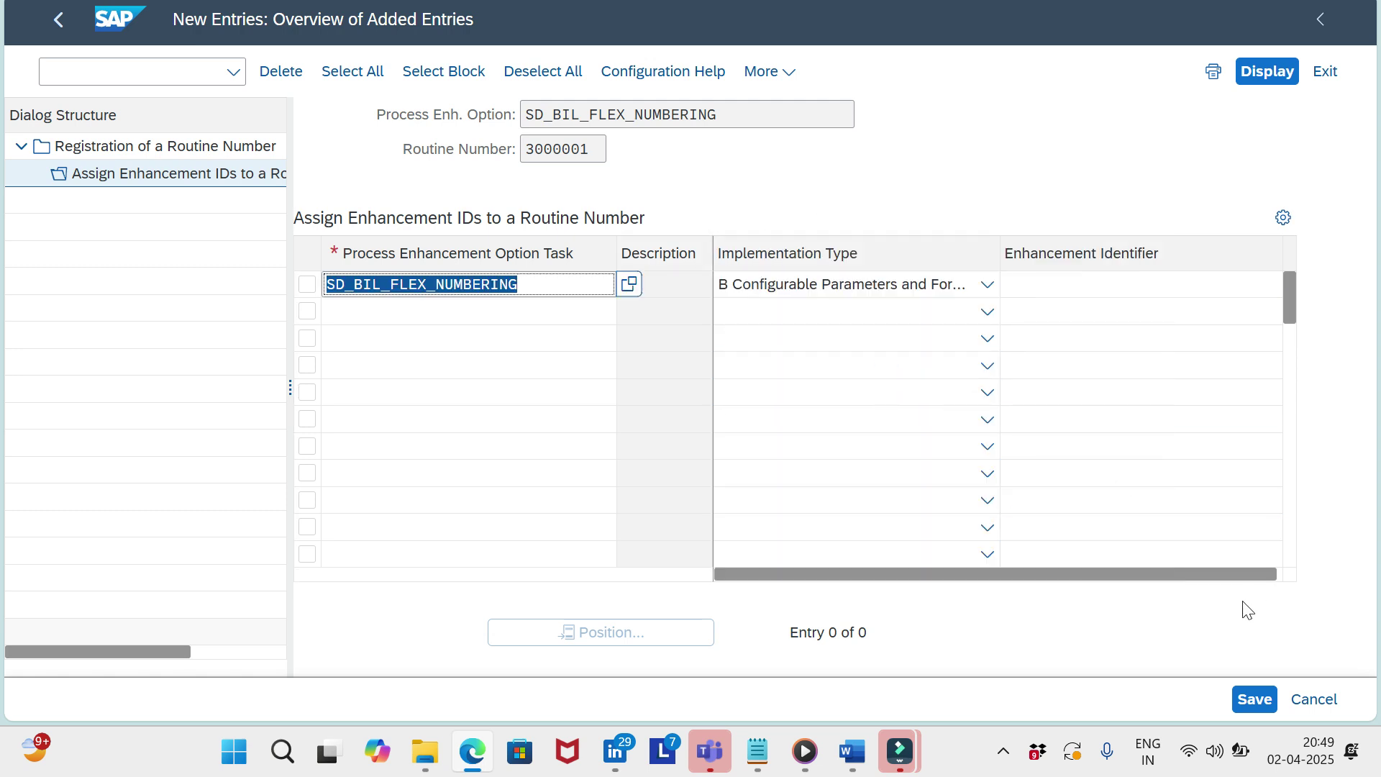
# Step: Set enhancement identifier SAP_EXAMPLE_FORMULA for routine 3000001
pyautogui.click(1189, 286)
pyautogui.click(1296, 284)
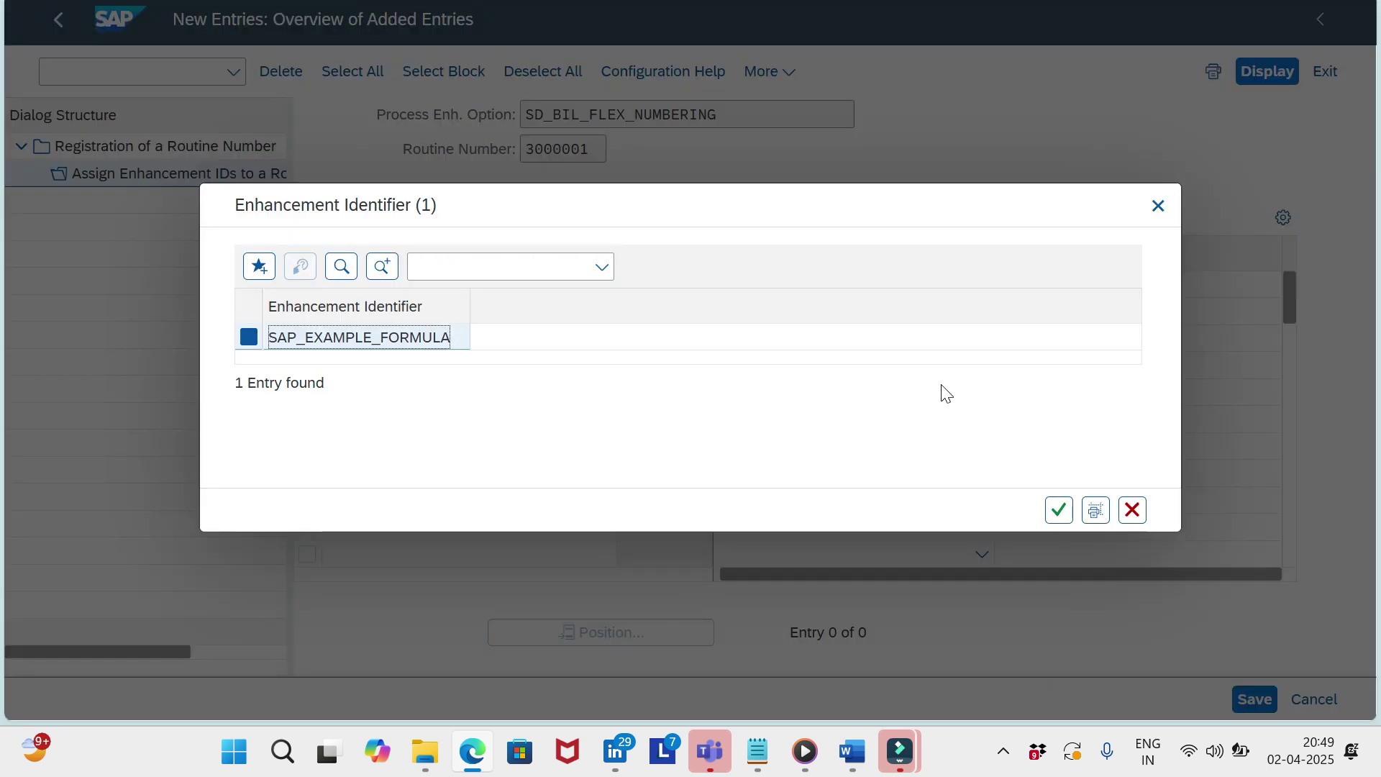
pyautogui.doubleClick(401, 339)
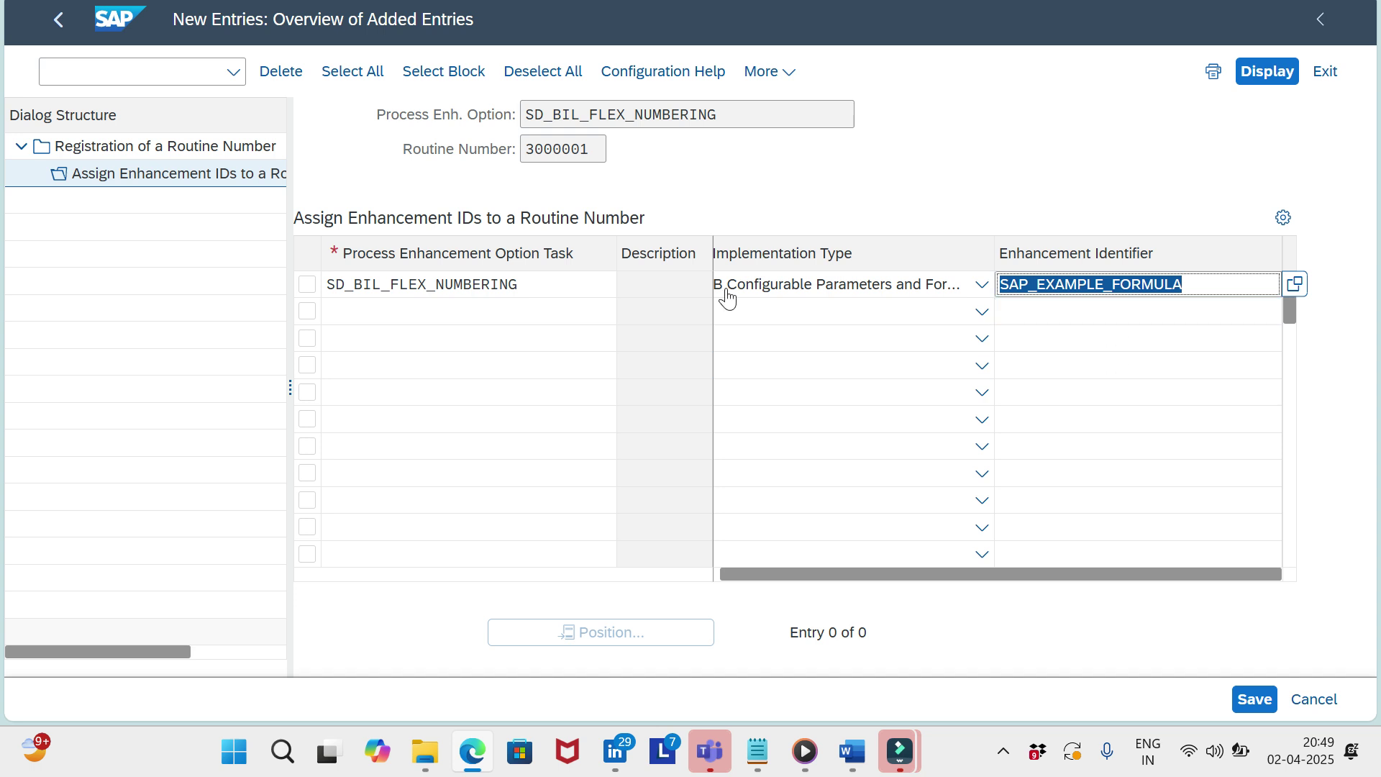
pyautogui.doubleClick(576, 153)
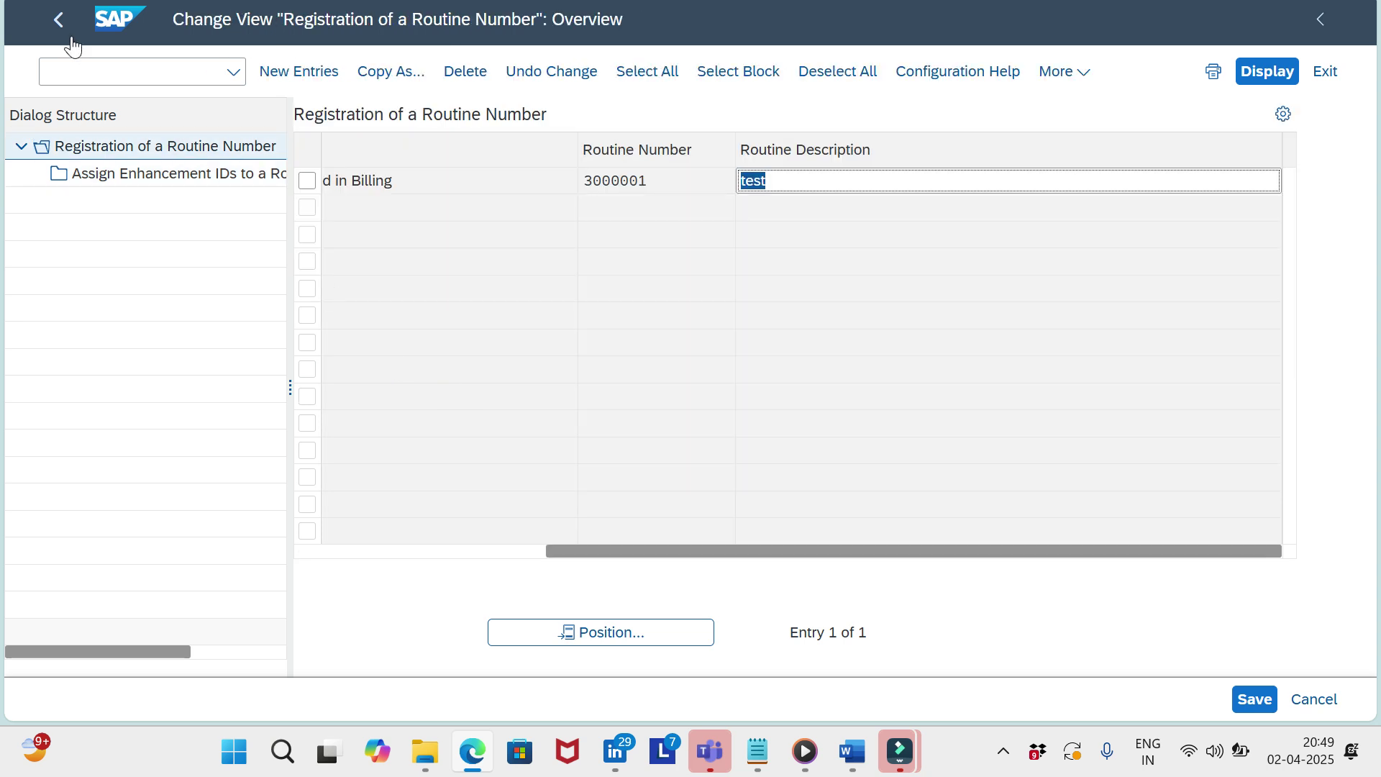
# Step: Leave the routine registration without saving and return to the IMG guide
pyautogui.click(59, 20)
pyautogui.click(644, 385)
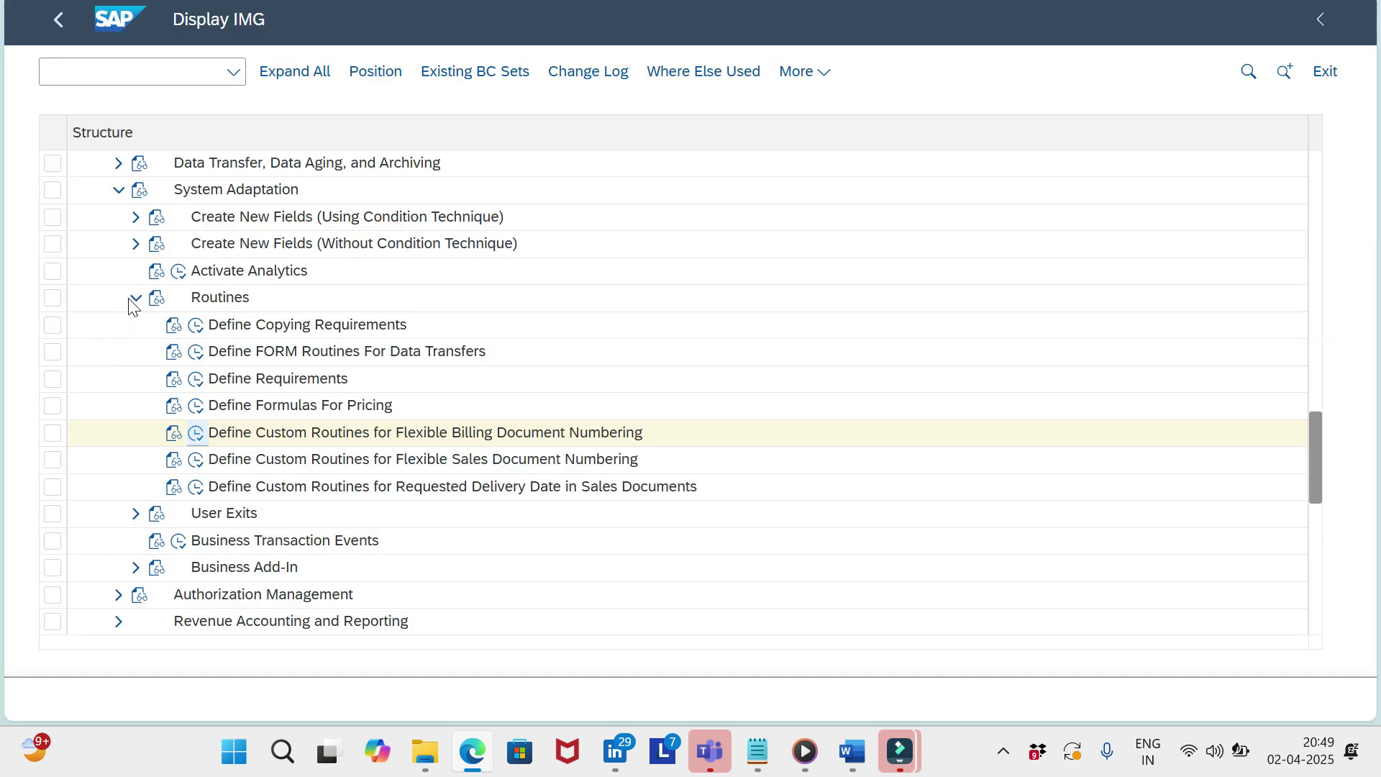
pyautogui.click(130, 299)
pyautogui.moveTo(1314, 476); pyautogui.dragTo(1307, 421)
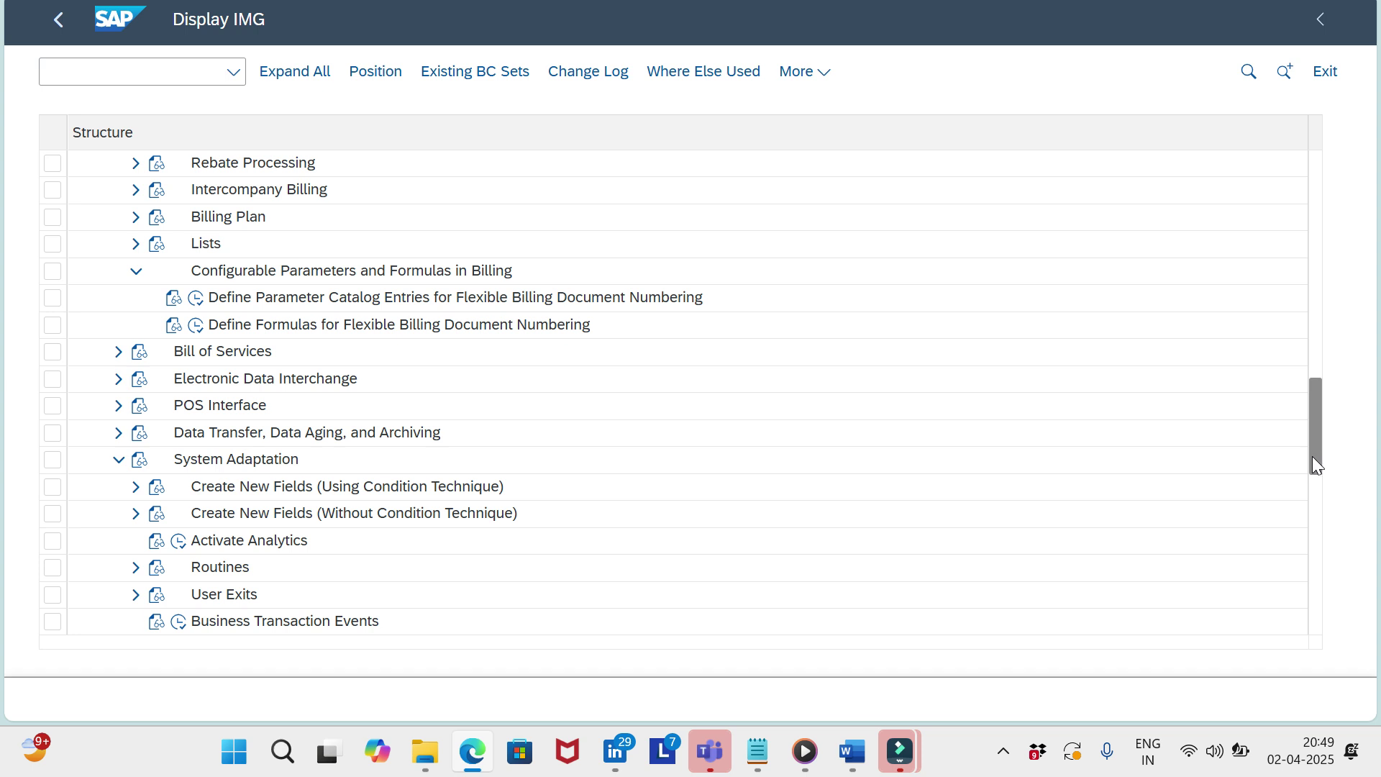
pyautogui.moveTo(1313, 456); pyautogui.dragTo(1317, 405)
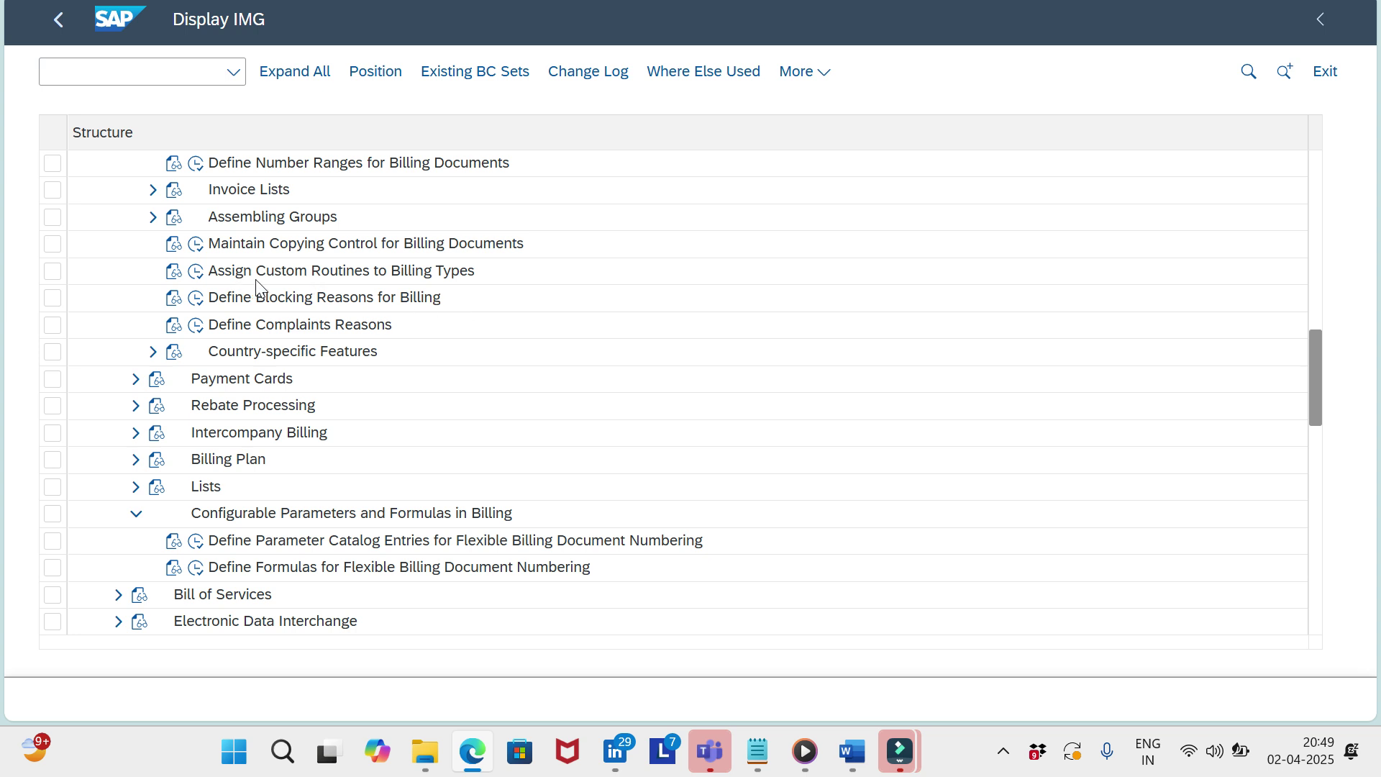
# Step: Open billing type B1 under Assign Custom Routines and look up flexible numbering routines, finding none
pyautogui.click(196, 271)
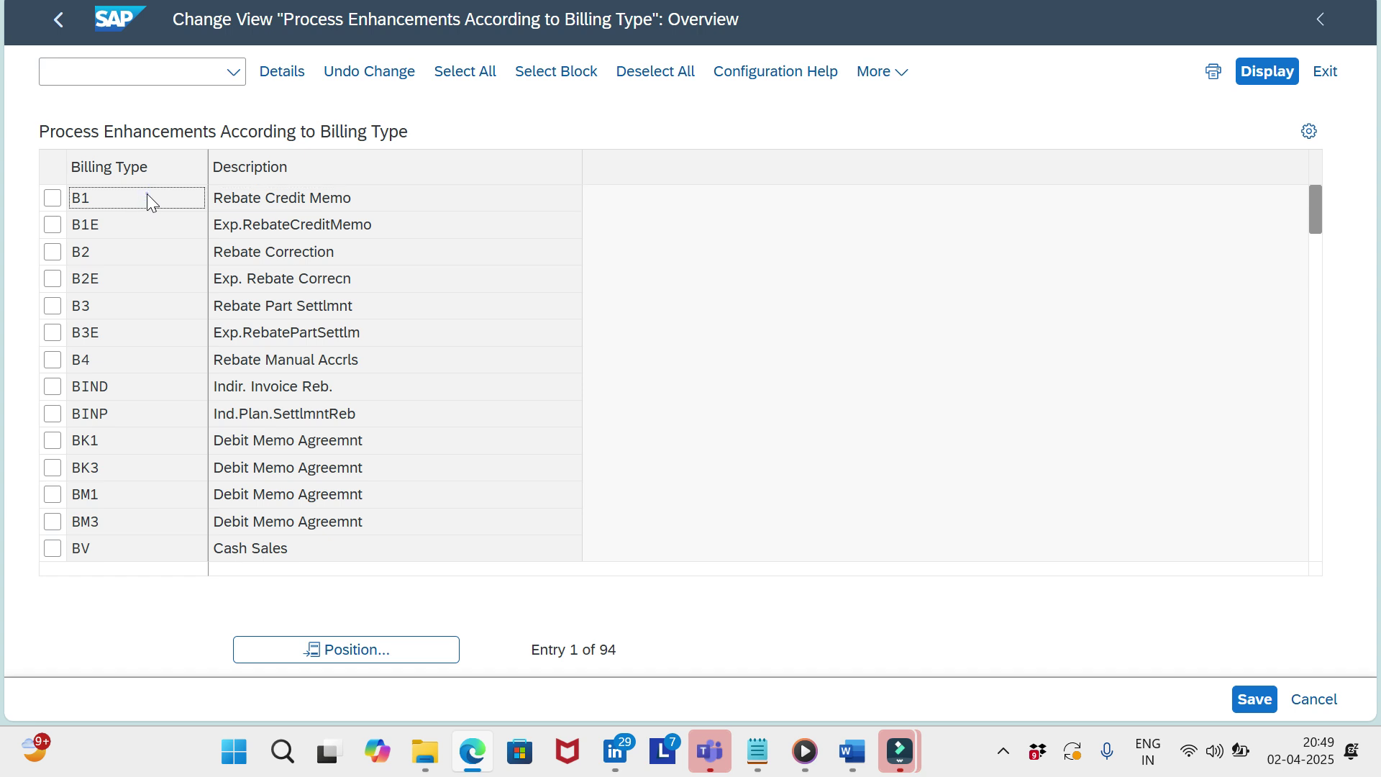
pyautogui.doubleClick(146, 193)
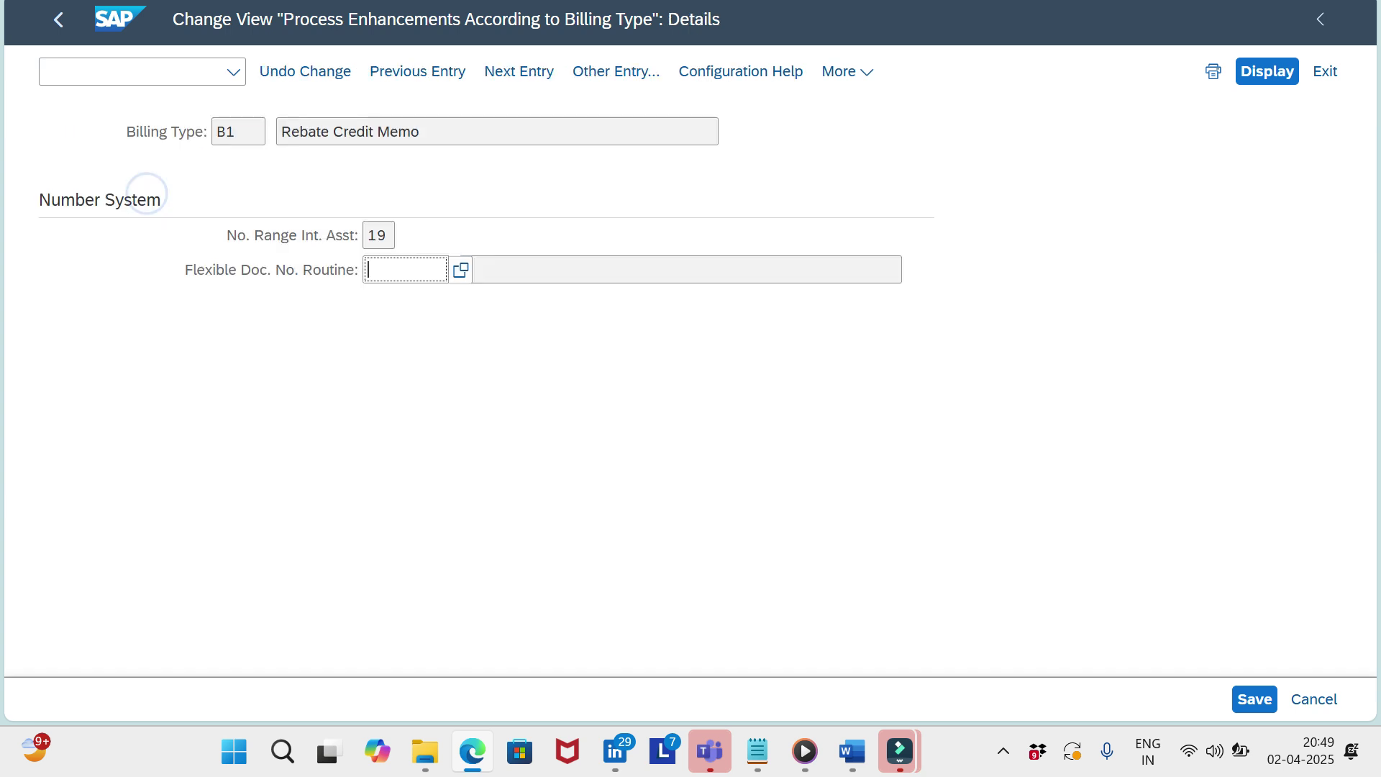
pyautogui.click(461, 274)
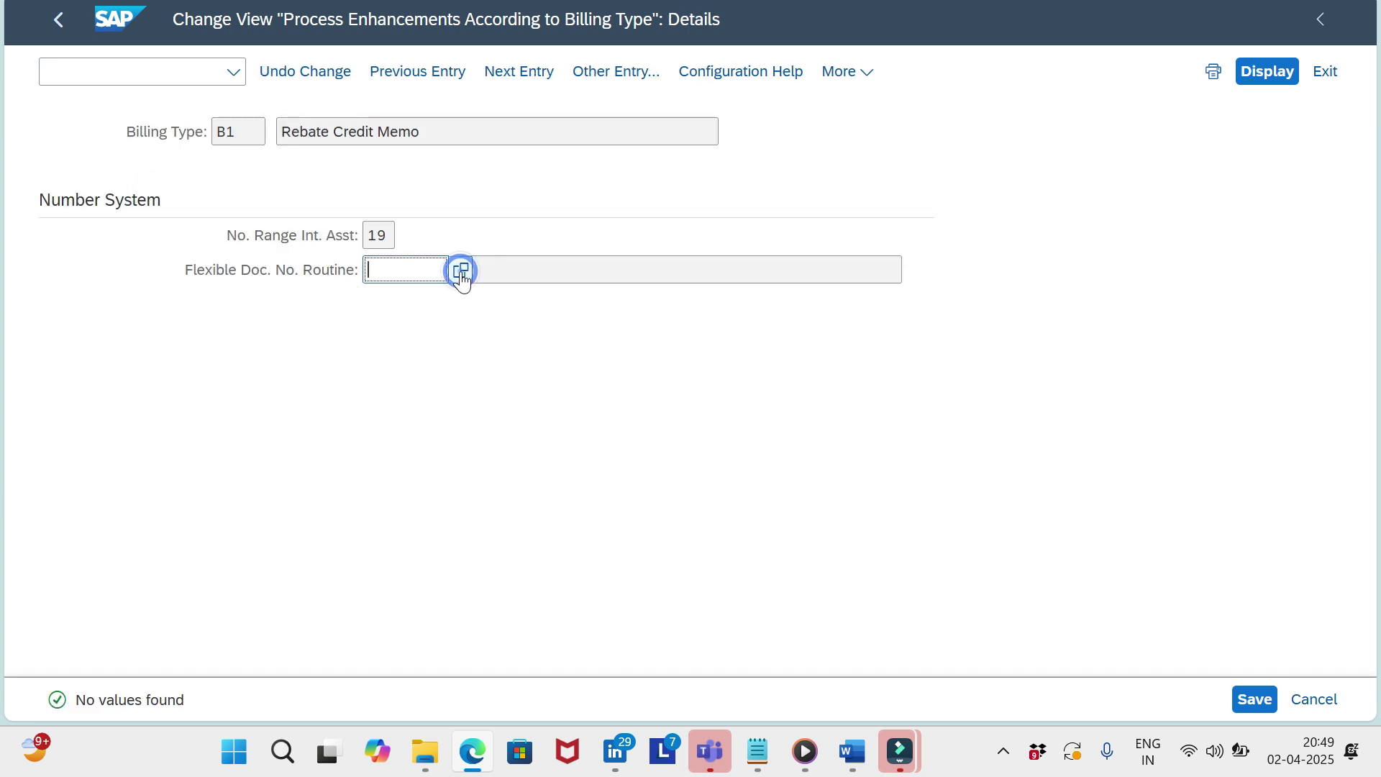
pyautogui.click(376, 270)
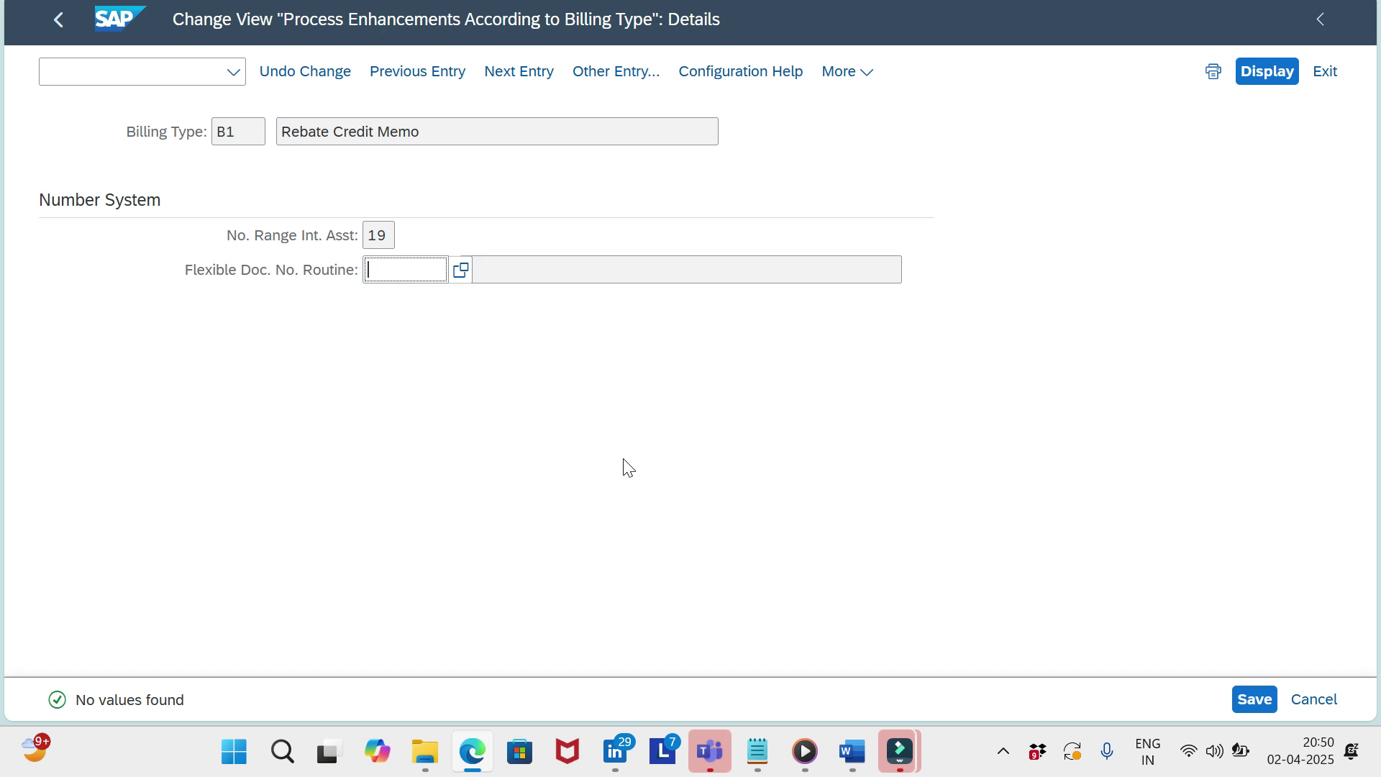